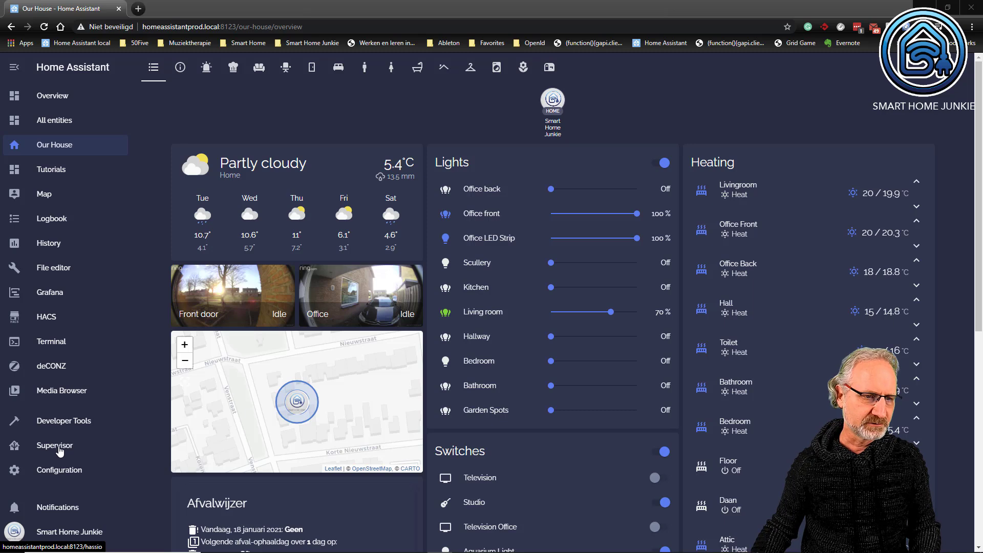
Search the Add-on Store for 'ssh' to list Terminal & SSH and SSH & Web Terminal.
{"action": "left_click", "coordinate": [48, 450]}
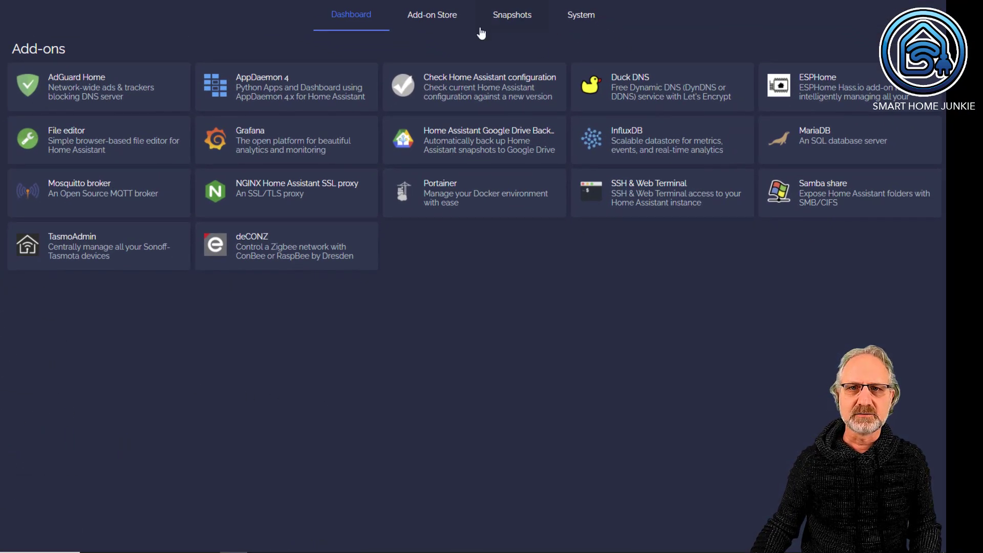
{"action": "left_click", "coordinate": [429, 20]}
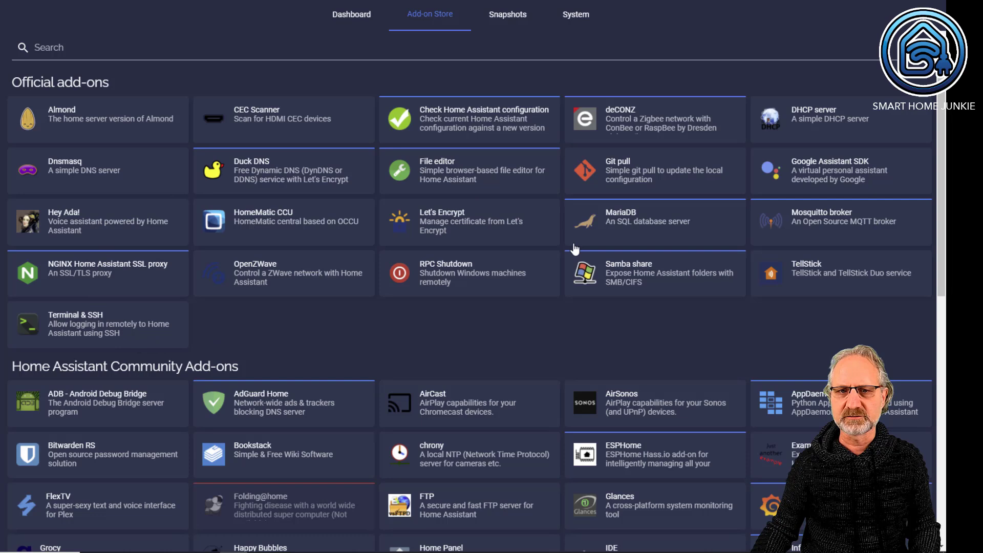
{"action": "left_click", "coordinate": [84, 46]}
{"action": "type", "text": "s"}
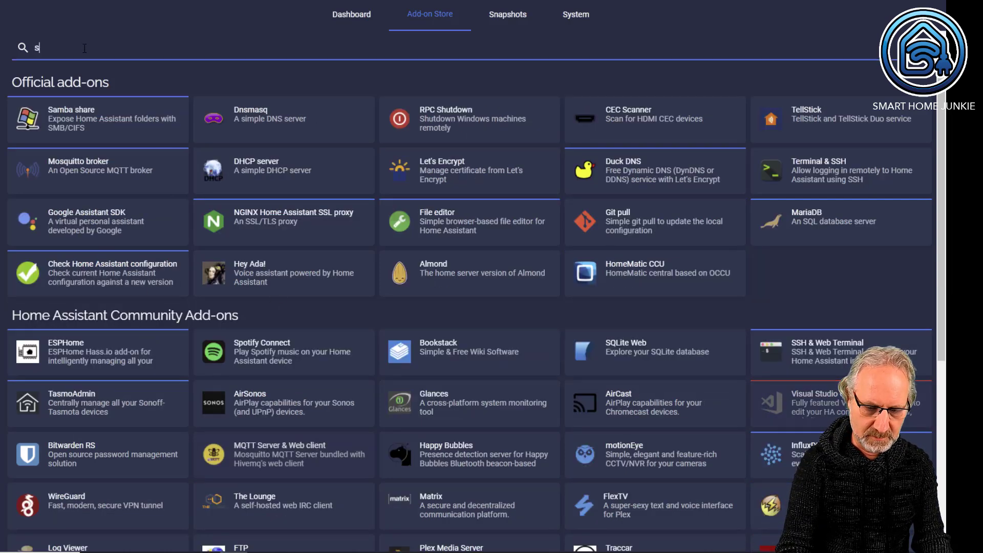
{"action": "type", "text": "sh"}
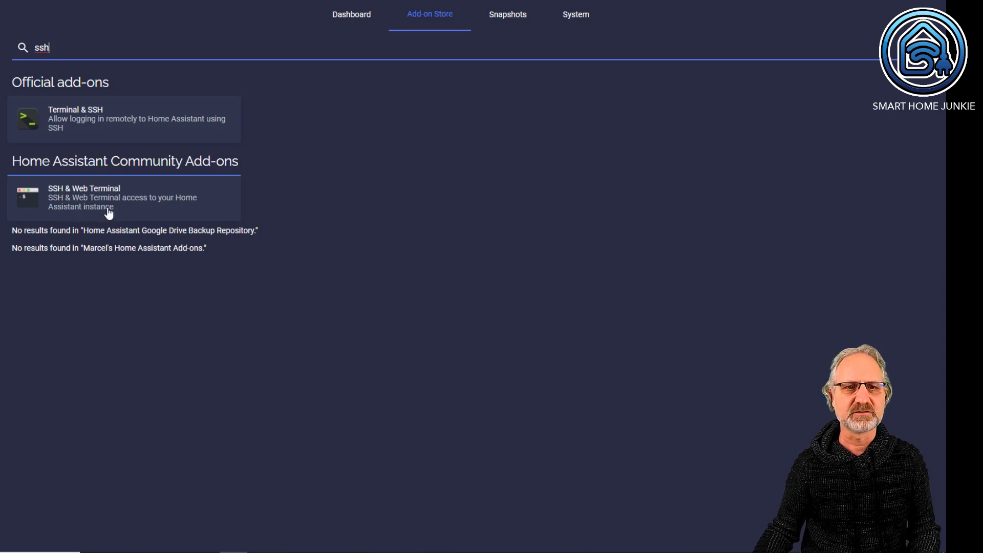
Open the SSH & Web Terminal add-on page showing version 7.8.0.
{"action": "left_click", "coordinate": [95, 201]}
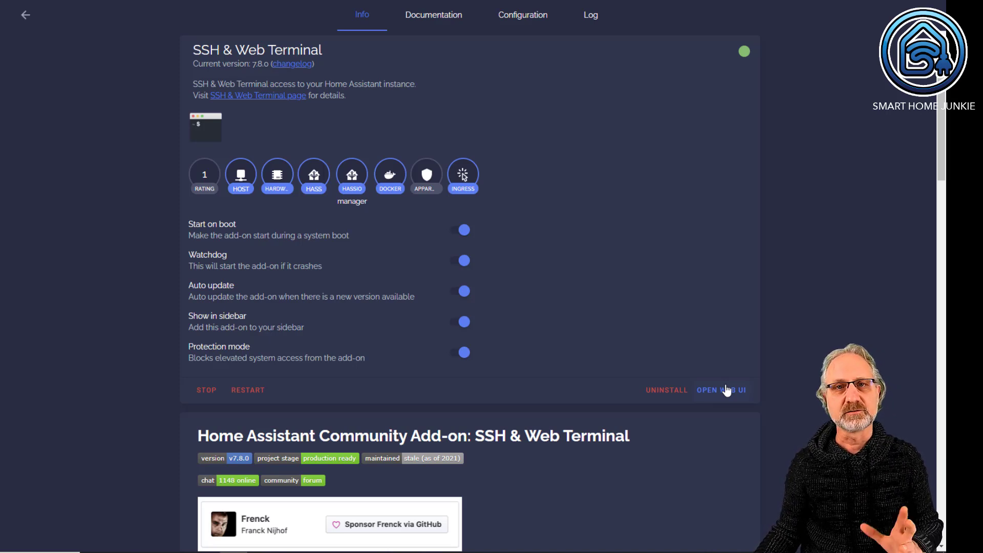
{"action": "left_click", "coordinate": [524, 17]}
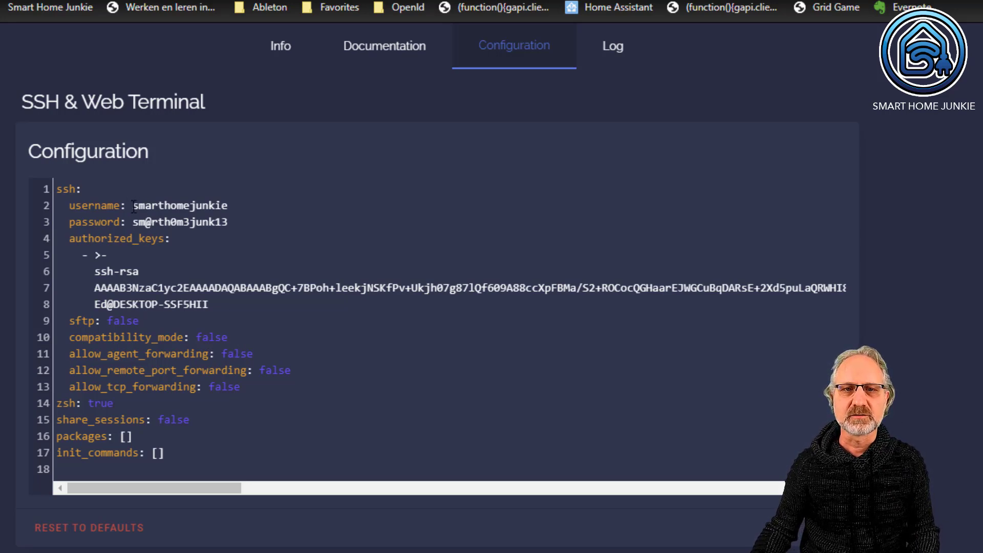
{"action": "left_click_drag", "start_coordinate": [133, 205], "coordinate": [228, 205]}
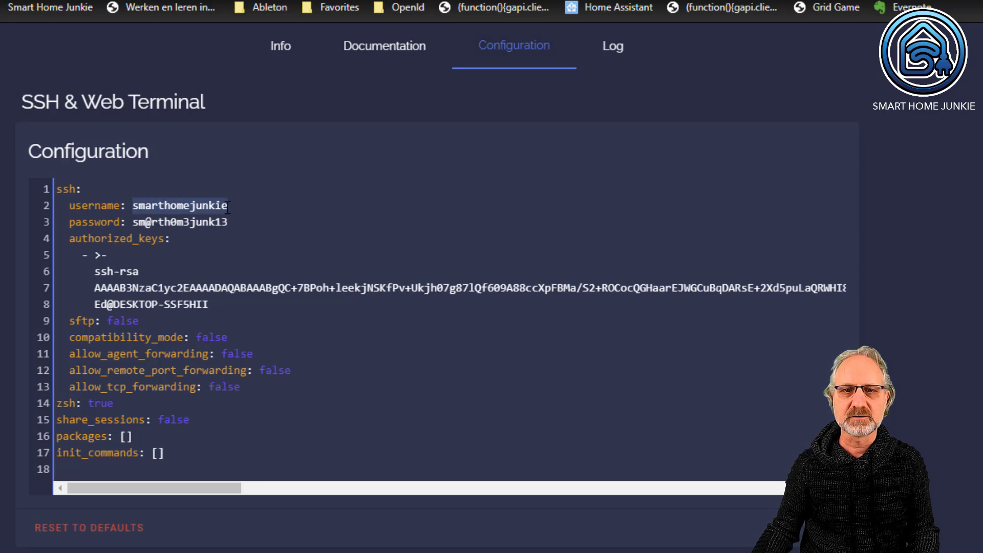
{"action": "left_click", "coordinate": [132, 228]}
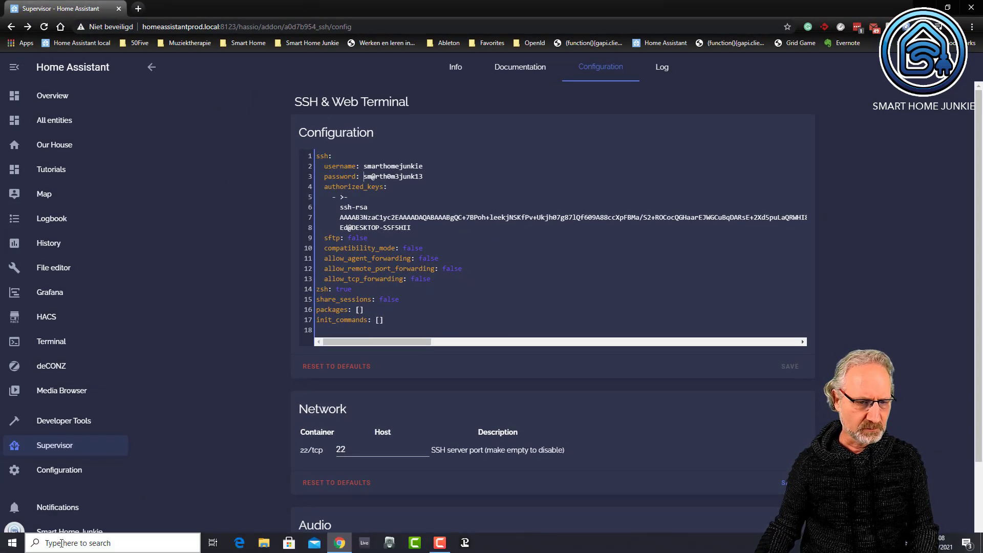
Launch Command Prompt from Windows search and move its window right.
{"action": "left_click", "coordinate": [74, 543]}
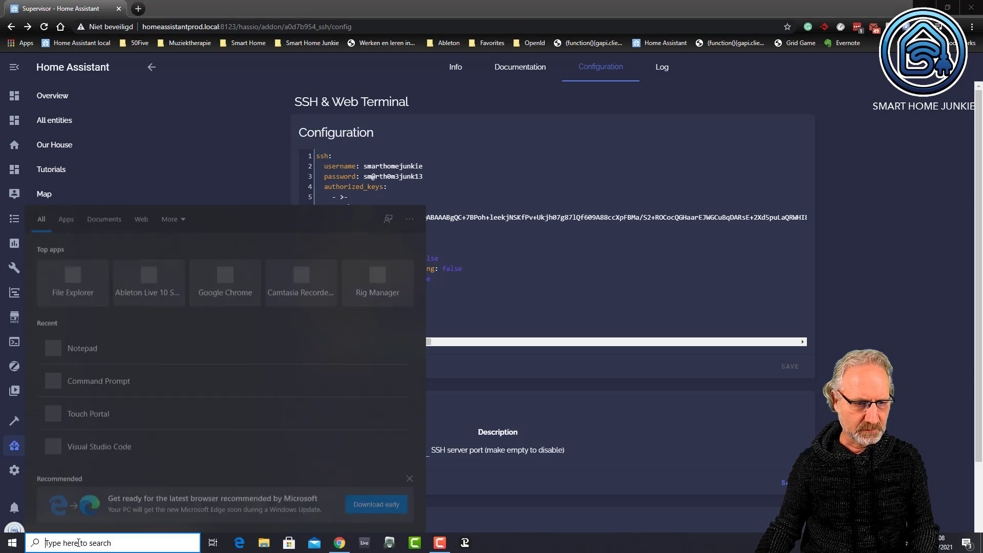
{"action": "type", "text": "cmd"}
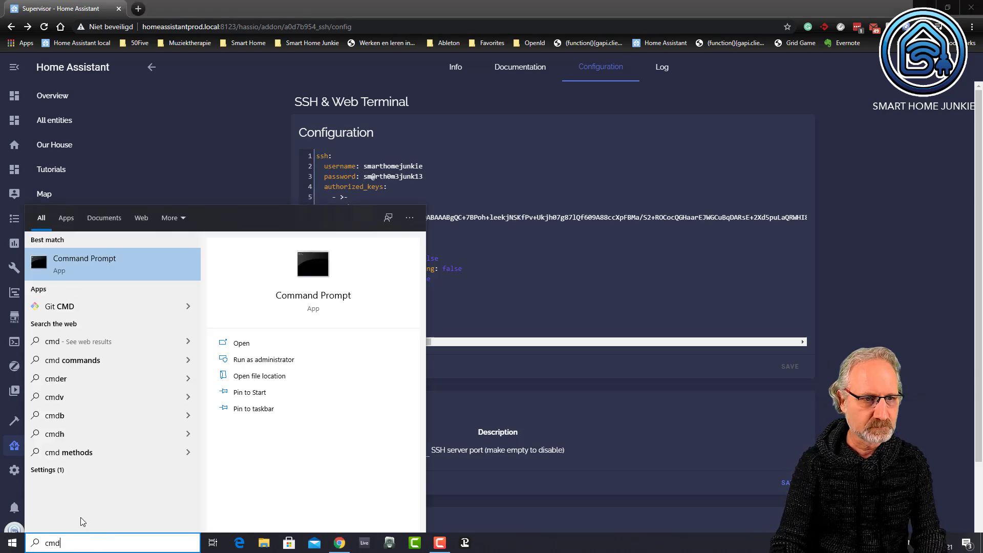
{"action": "key", "text": "Return"}
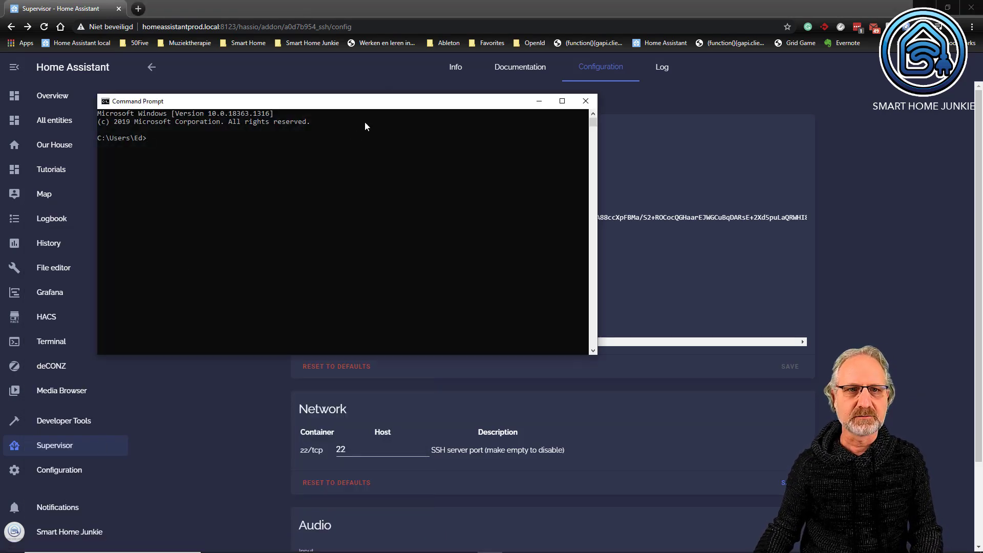
{"action": "left_click_drag", "start_coordinate": [387, 106], "coordinate": [482, 105]}
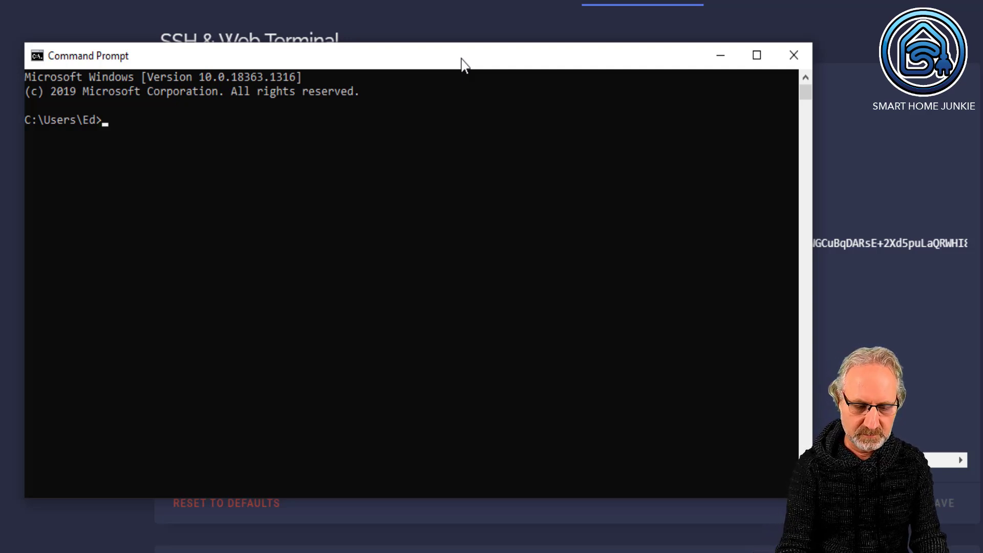
Run ssh-keygen with the default path, overwrite the existing id_rsa, and use no passphrase.
{"action": "type", "text": "ssh-keygen"}
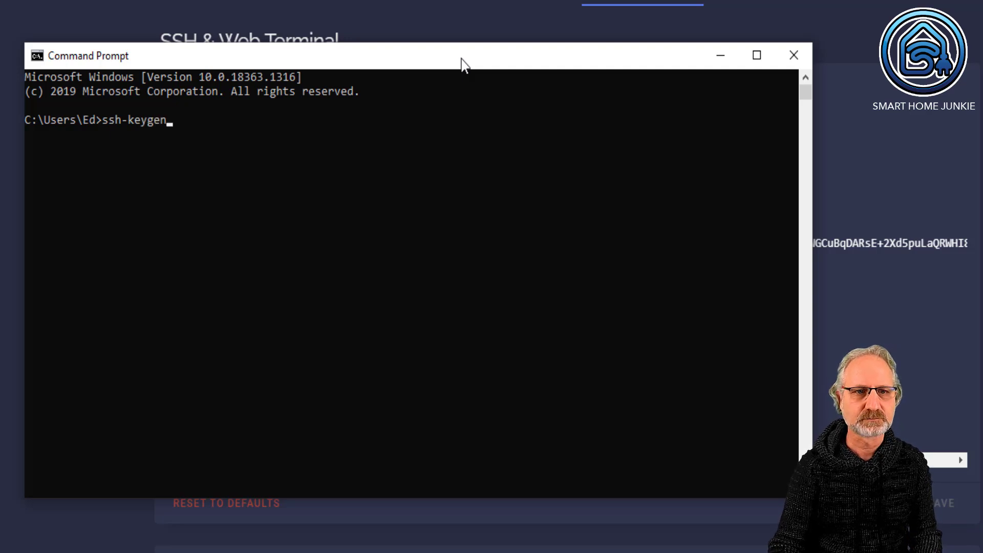
{"action": "key", "text": "Return"}
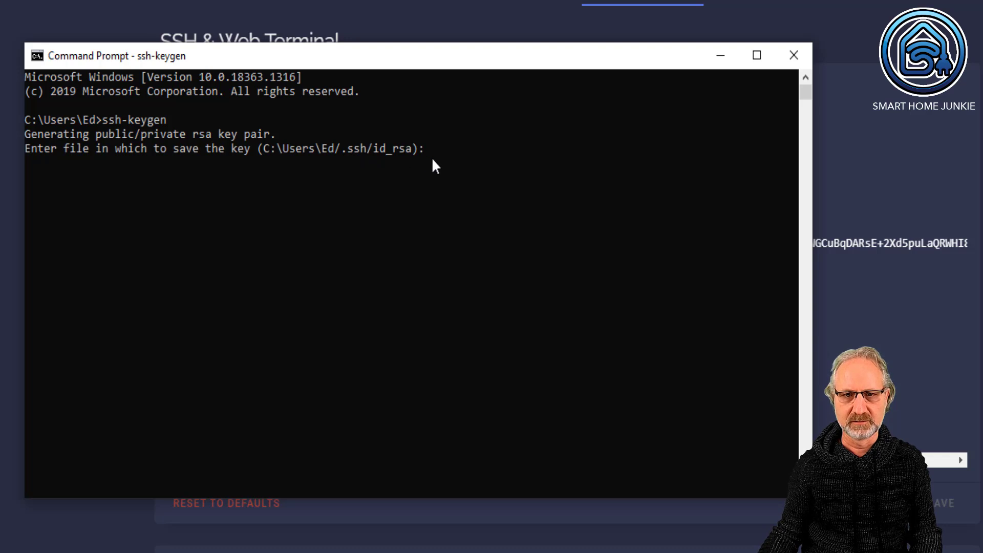
{"action": "key", "text": "Return"}
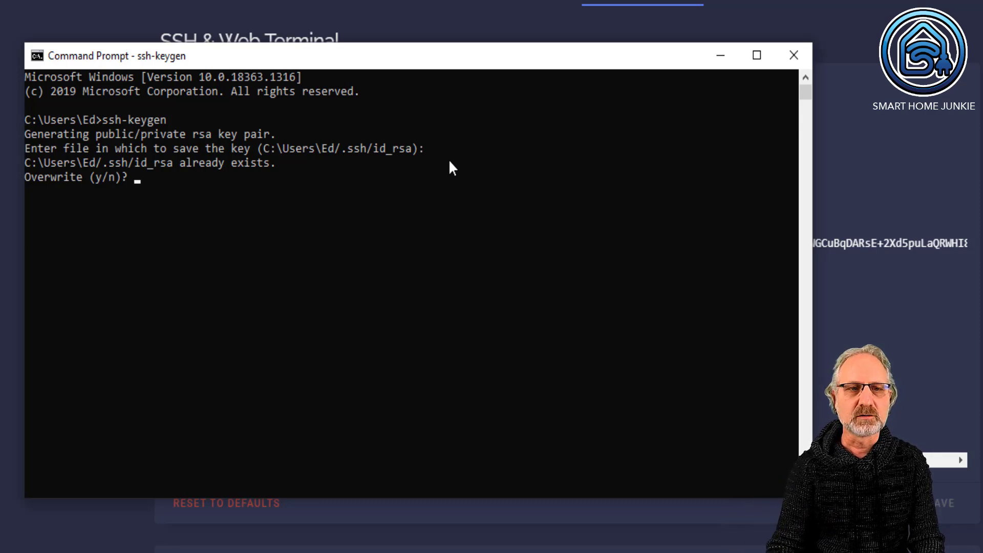
{"action": "key", "text": "Return"}
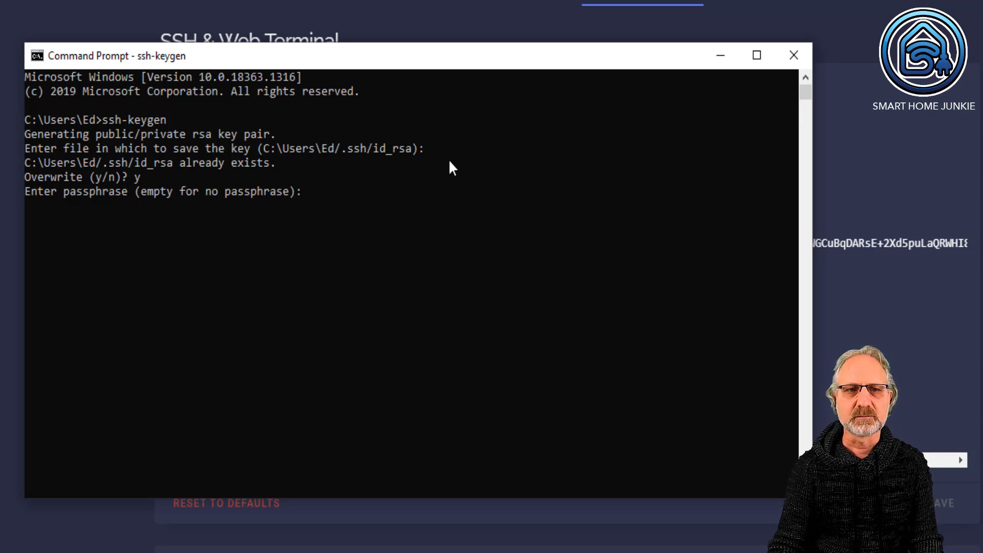
{"action": "key", "text": "Return"}
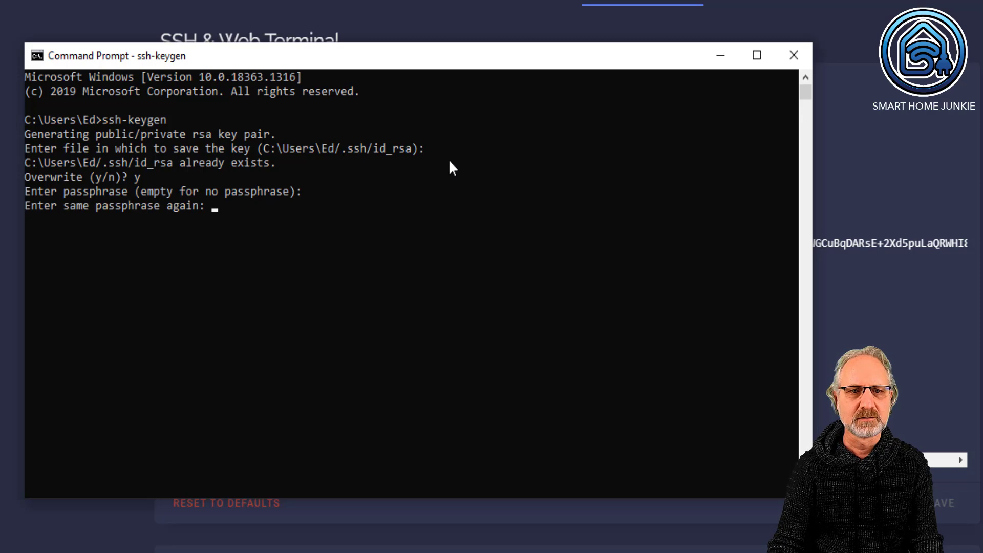
{"action": "key", "text": "Return"}
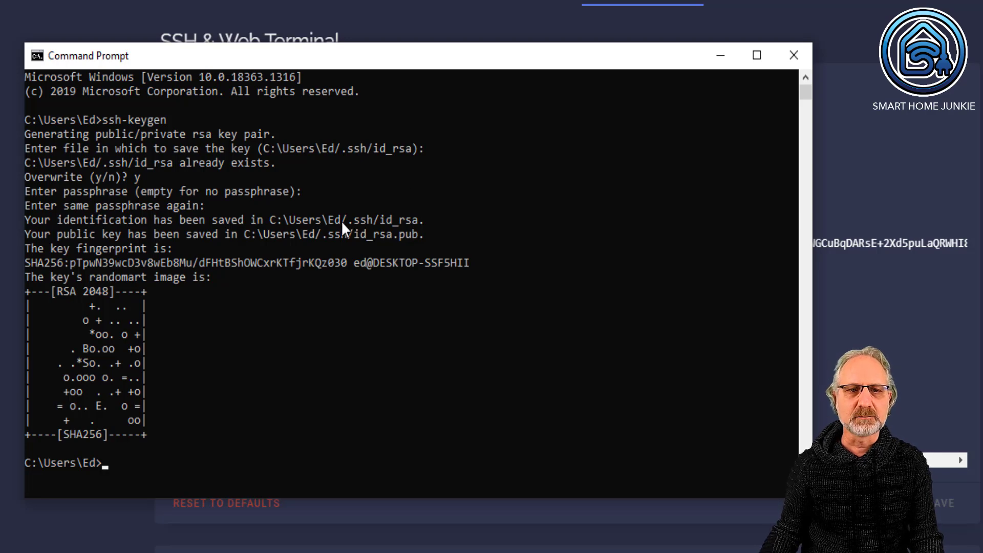
Select the saved id_rsa.pub path in the console output.
{"action": "left_click", "coordinate": [242, 234]}
{"action": "left_click_drag", "start_coordinate": [330, 241], "coordinate": [420, 237]}
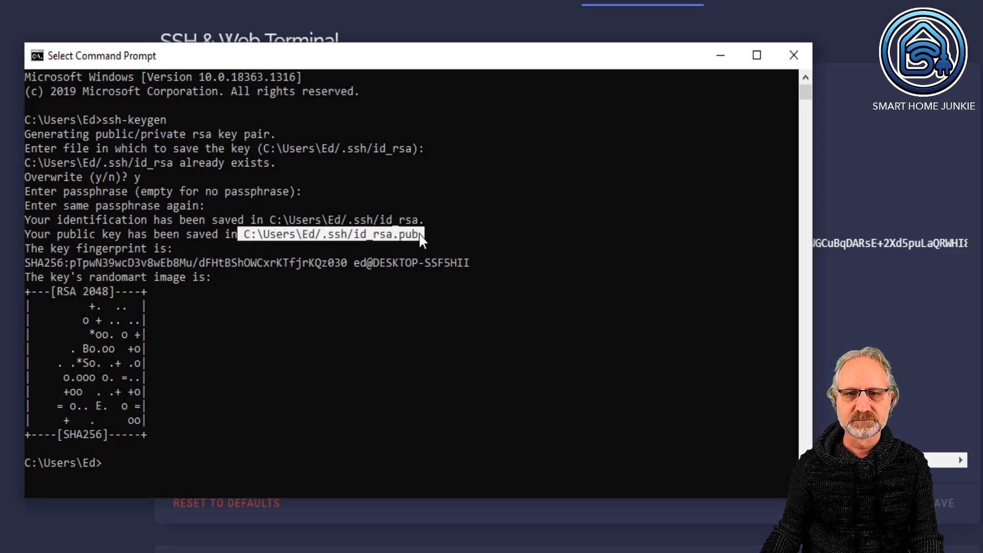
{"action": "left_click", "coordinate": [124, 462]}
{"action": "left_click", "coordinate": [108, 462]}
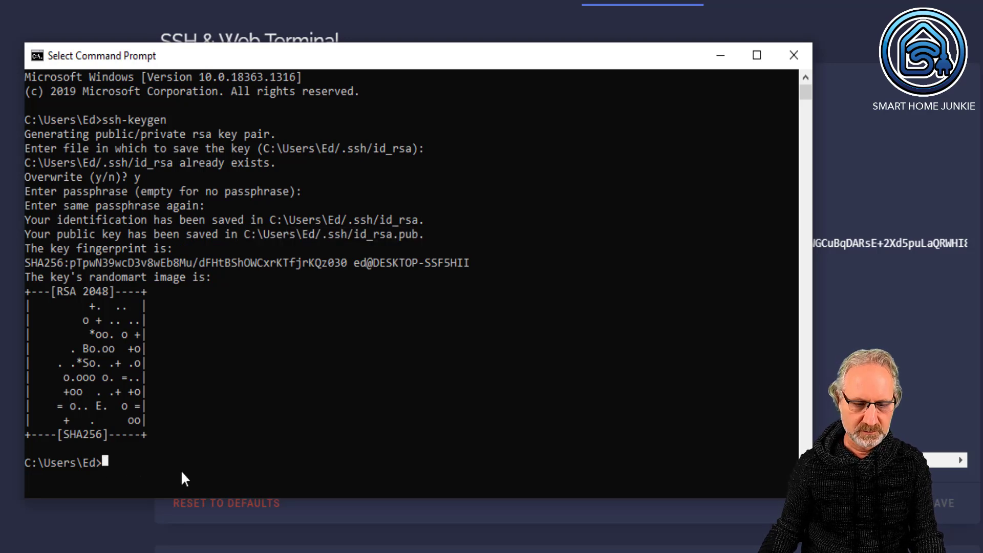
{"action": "key", "text": "Escape"}
Change into the .ssh folder and list id_rsa, id_rsa.pub and known_hosts.
{"action": "type", "text": "cd "}
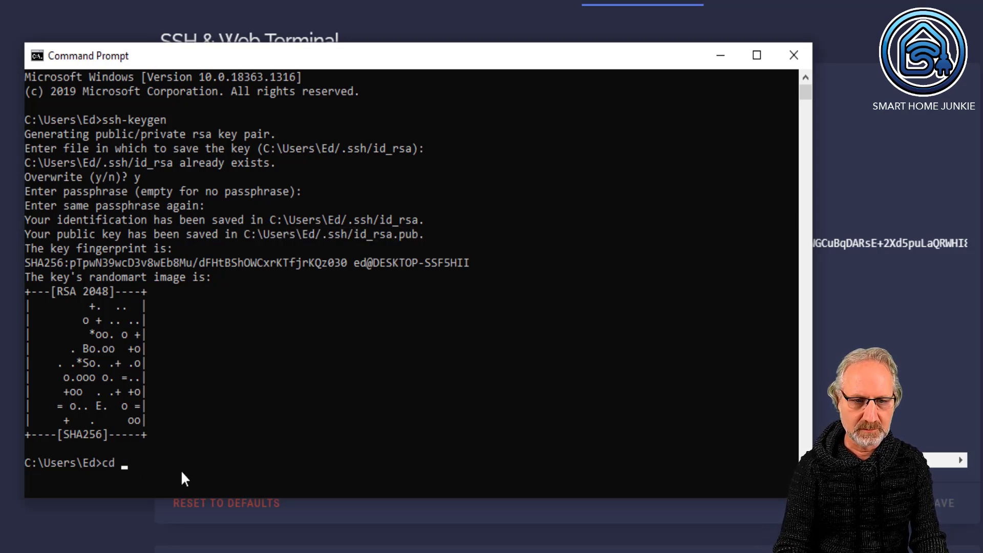
{"action": "type", "text": ".ssh"}
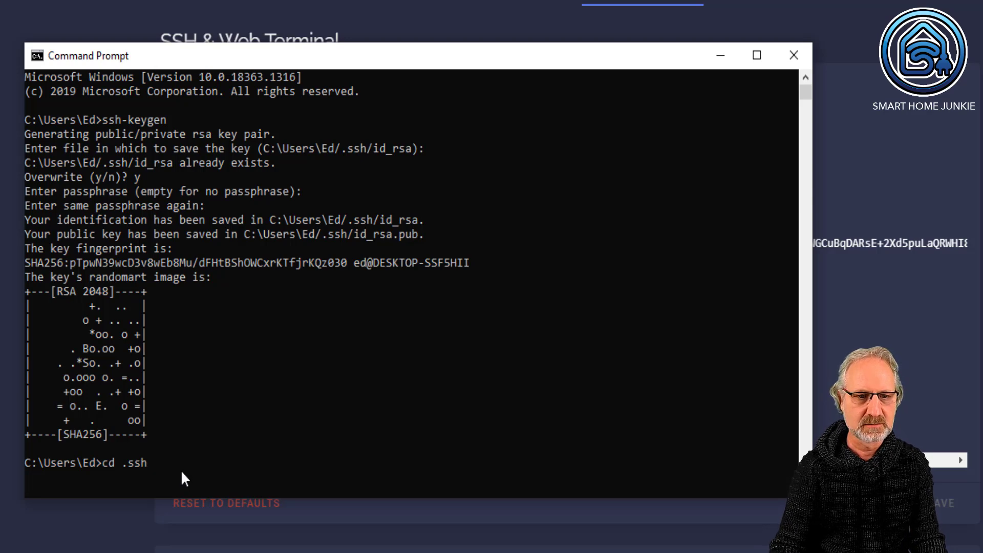
{"action": "key", "text": "Return"}
{"action": "type", "text": "dir"}
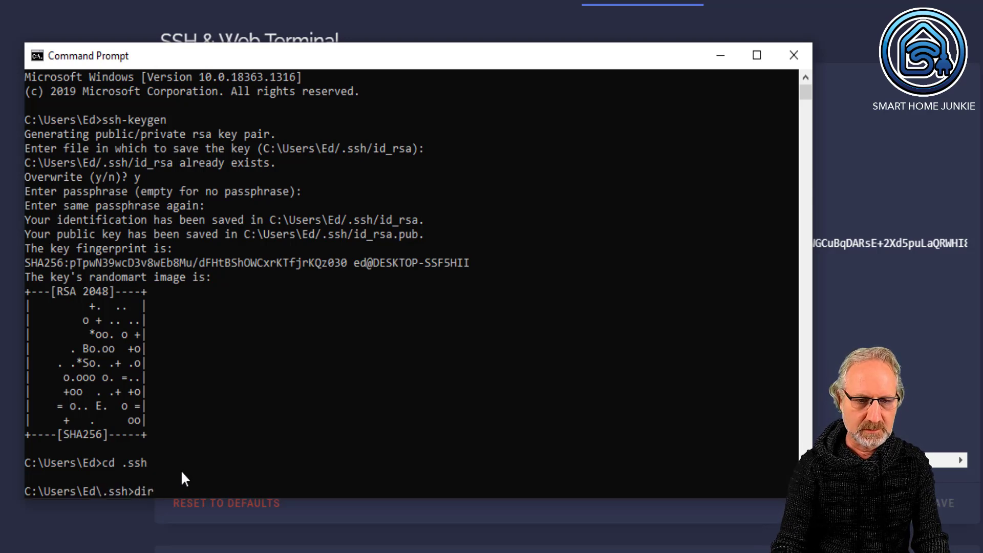
{"action": "key", "text": "Return"}
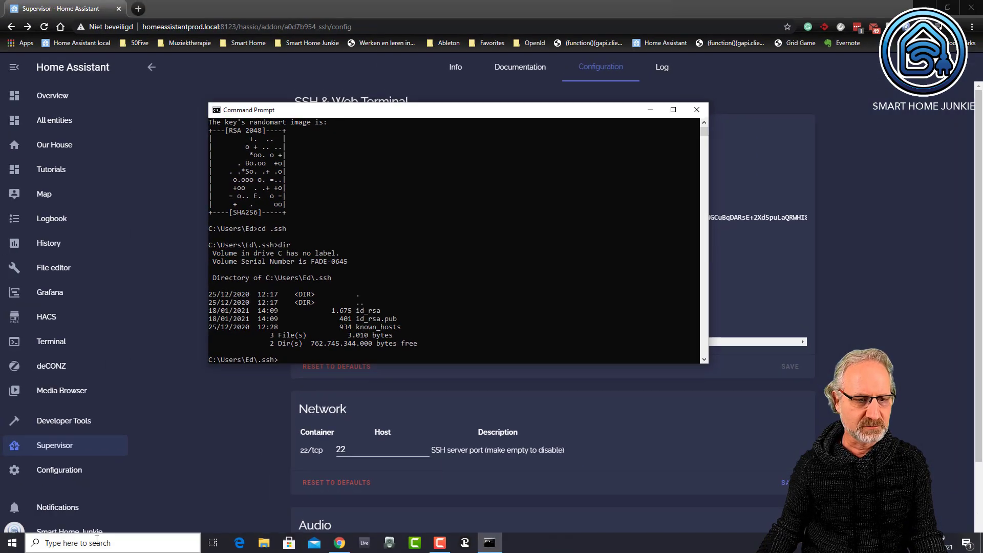
Launch Notepad from Windows search and reposition its window.
{"action": "left_click", "coordinate": [101, 542]}
{"action": "type", "text": "no"}
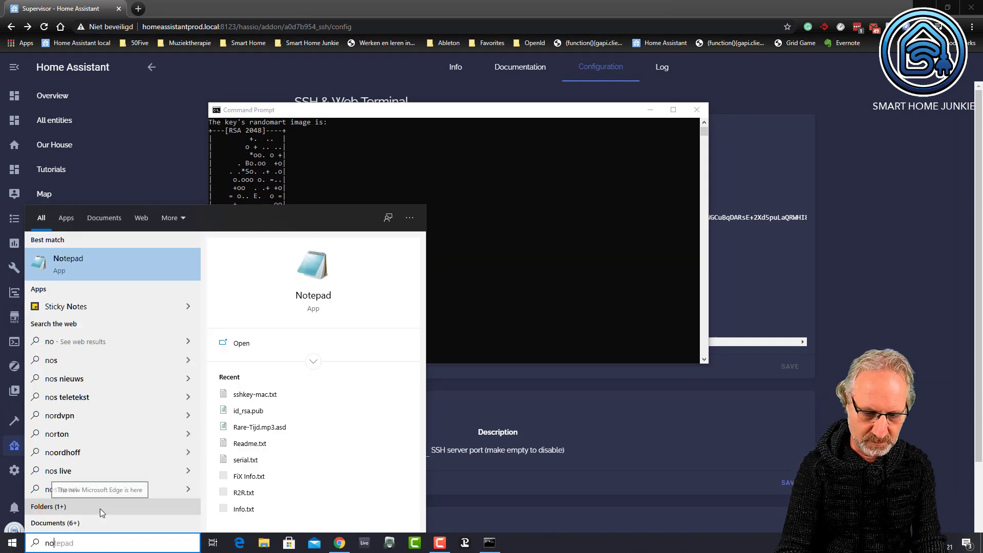
{"action": "type", "text": "tepad"}
{"action": "key", "text": "Return"}
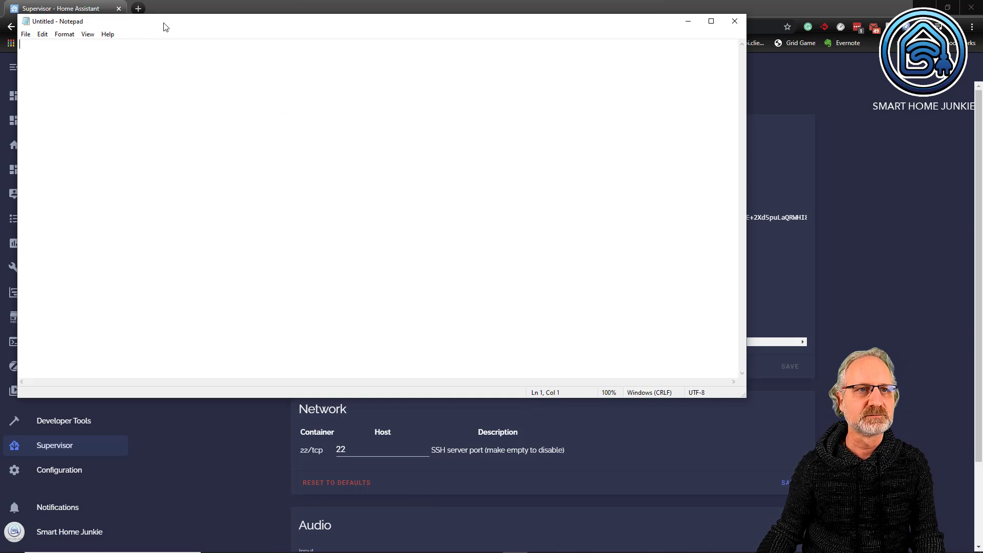
{"action": "left_click_drag", "start_coordinate": [177, 23], "coordinate": [308, 63]}
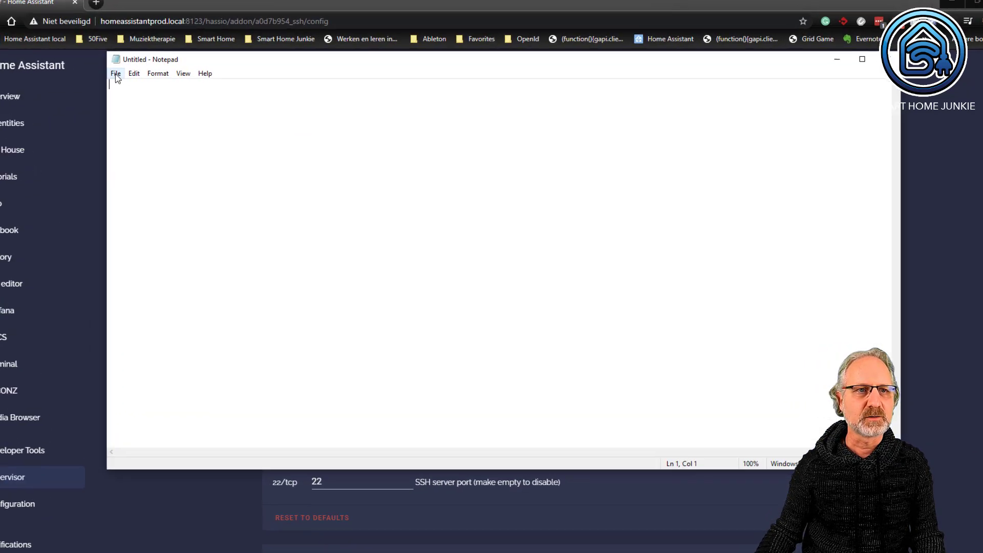
Open id_rsa.pub from C:\Users\<user>\.ssh with the All Files (*.*) filter.
{"action": "left_click", "coordinate": [156, 75]}
{"action": "left_click", "coordinate": [189, 108]}
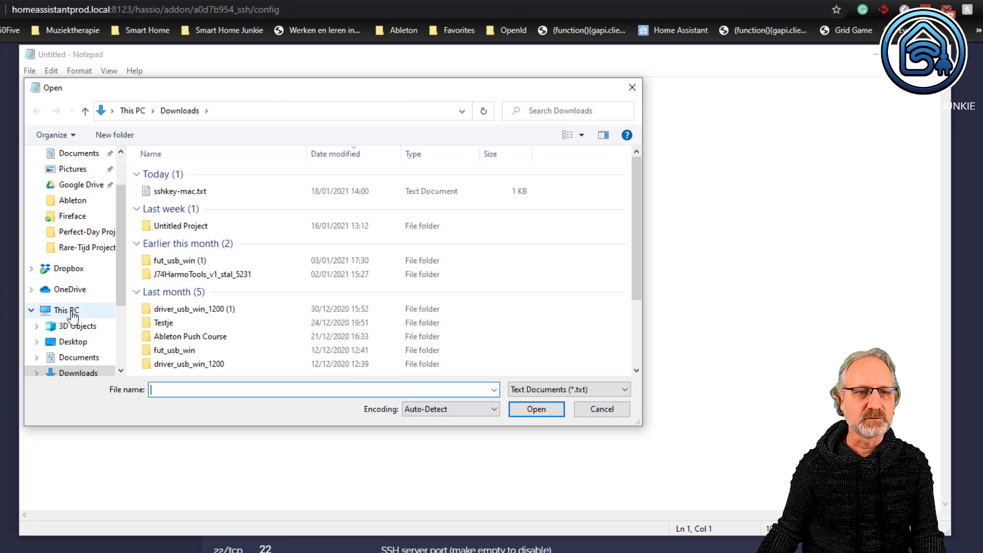
{"action": "left_click", "coordinate": [69, 310]}
{"action": "scroll", "coordinate": [224, 275], "scroll_direction": "down", "scroll_amount": 1}
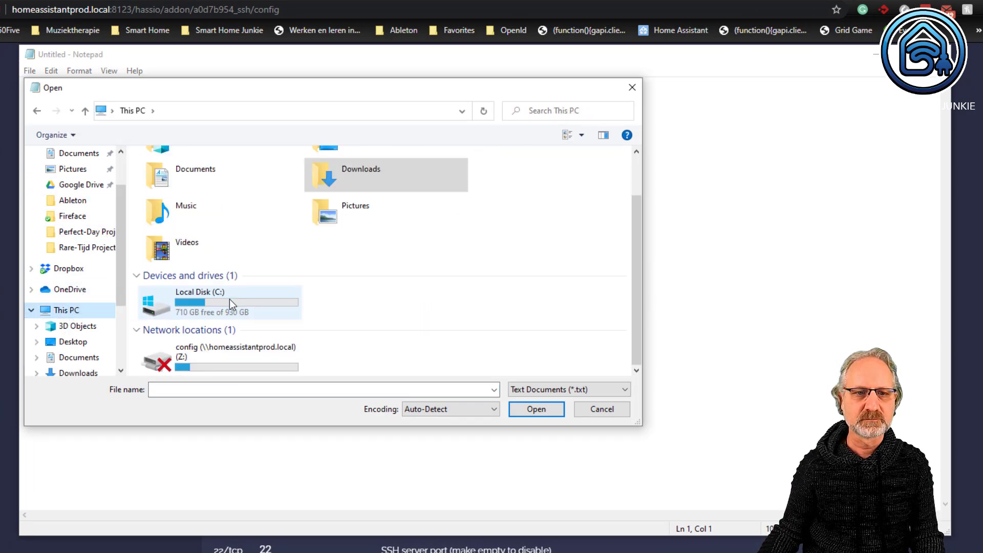
{"action": "left_click", "coordinate": [226, 298]}
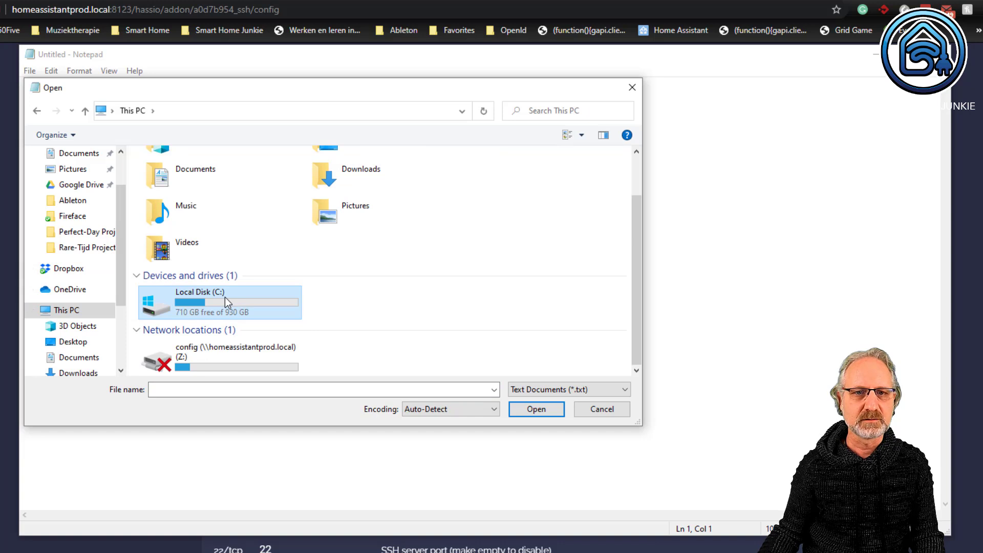
{"action": "double_click", "coordinate": [225, 297]}
{"action": "double_click", "coordinate": [163, 283]}
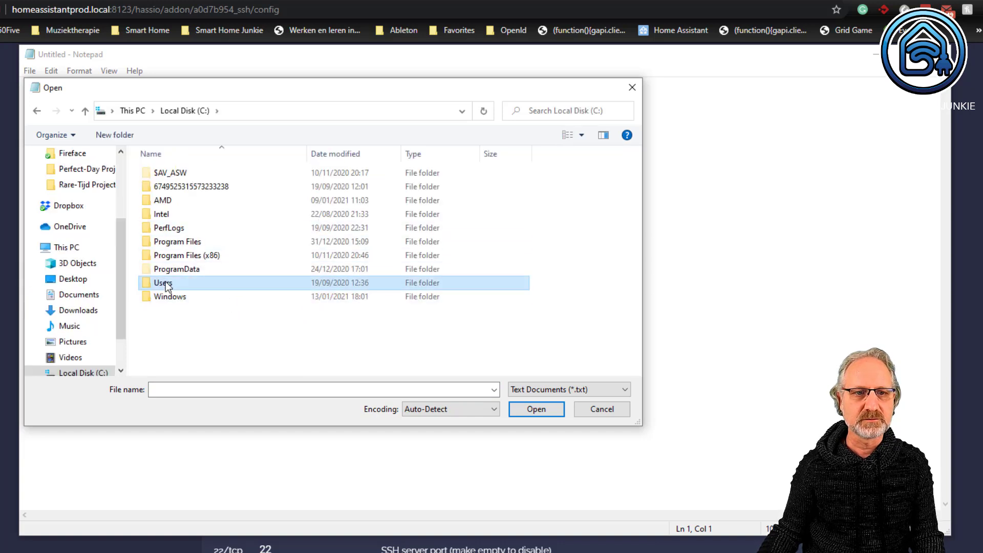
{"action": "double_click", "coordinate": [153, 186]}
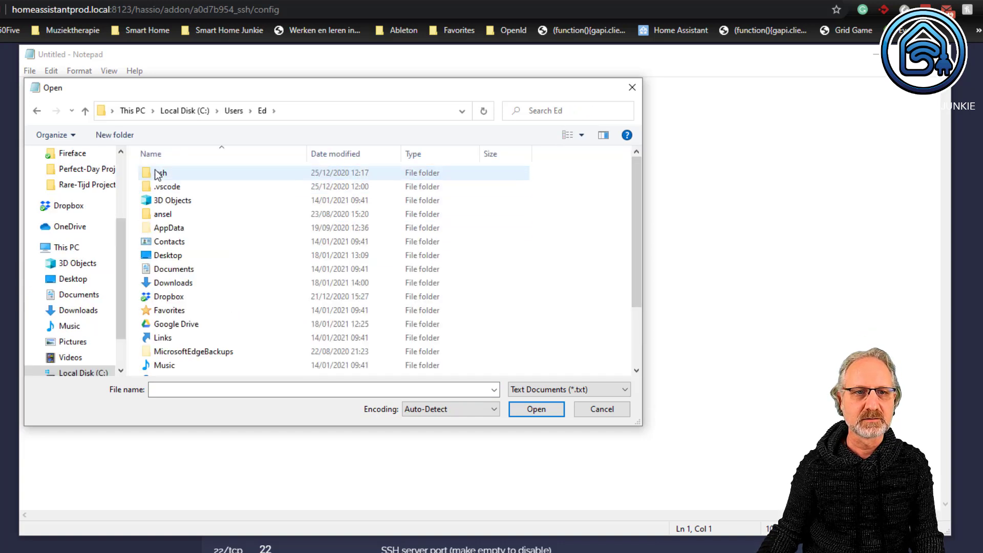
{"action": "double_click", "coordinate": [156, 172]}
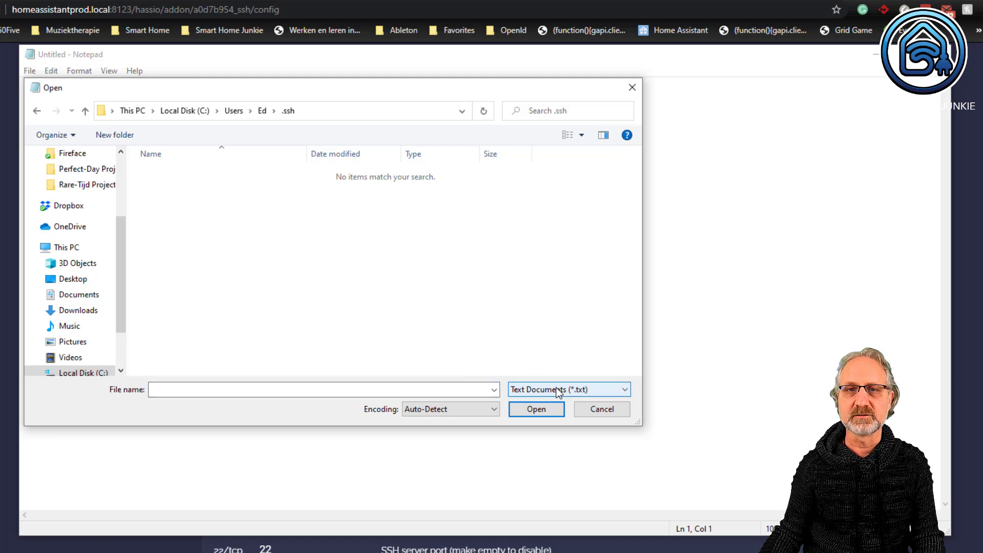
{"action": "left_click", "coordinate": [597, 392]}
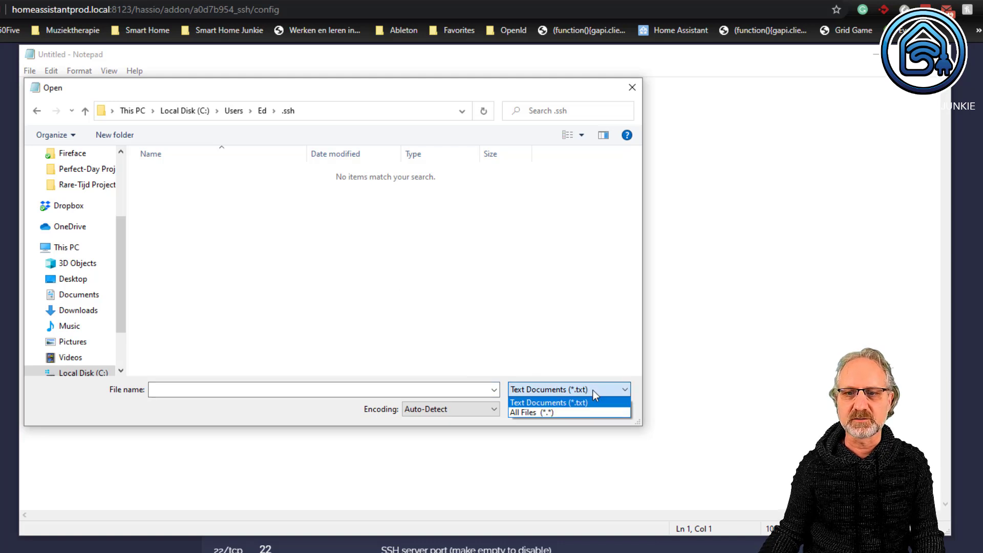
{"action": "left_click", "coordinate": [551, 412]}
{"action": "left_click", "coordinate": [169, 187]}
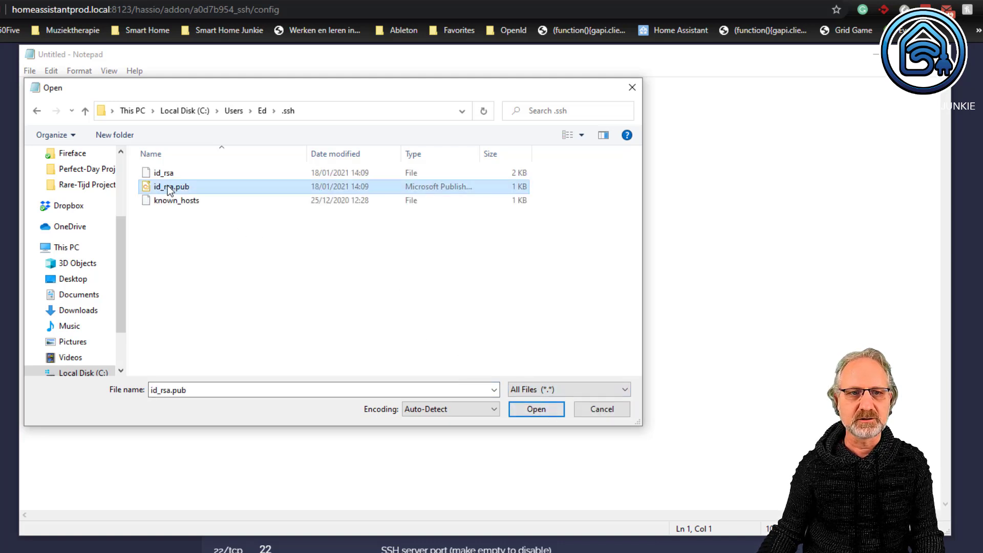
{"action": "left_click", "coordinate": [536, 409]}
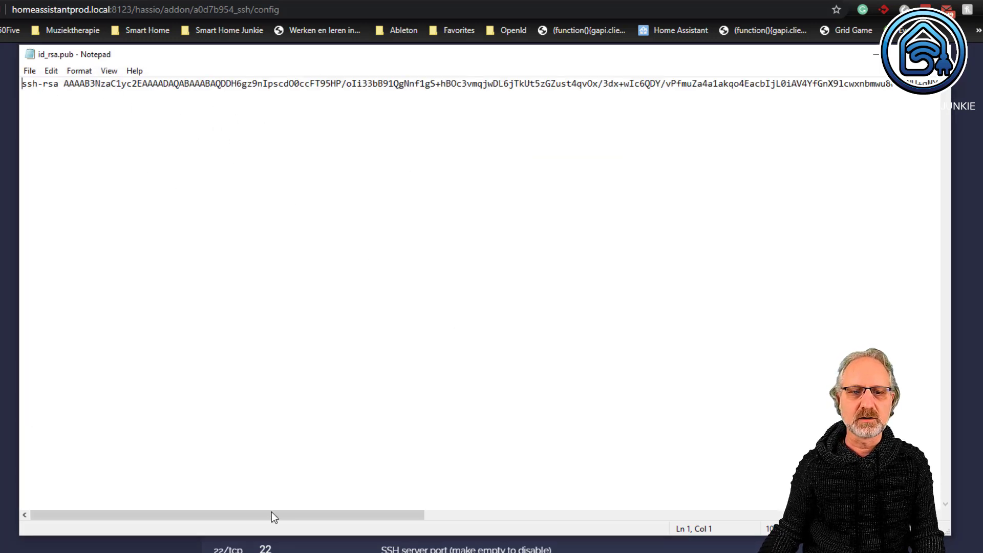
Copy the ssh-rsa key line and return to the add-on configuration in the browser.
{"action": "left_click_drag", "start_coordinate": [274, 517], "coordinate": [307, 517]}
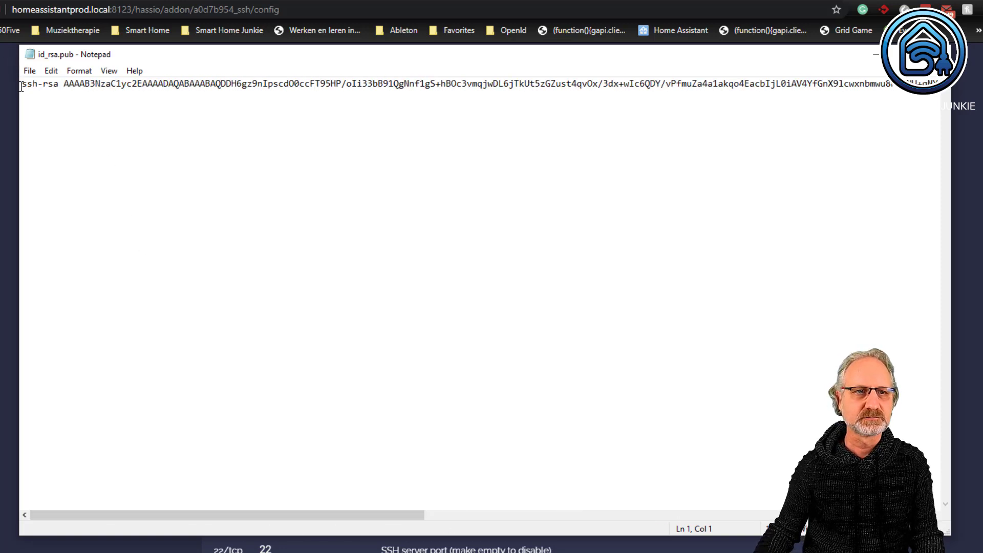
{"action": "left_click_drag", "start_coordinate": [20, 87], "coordinate": [21, 94]}
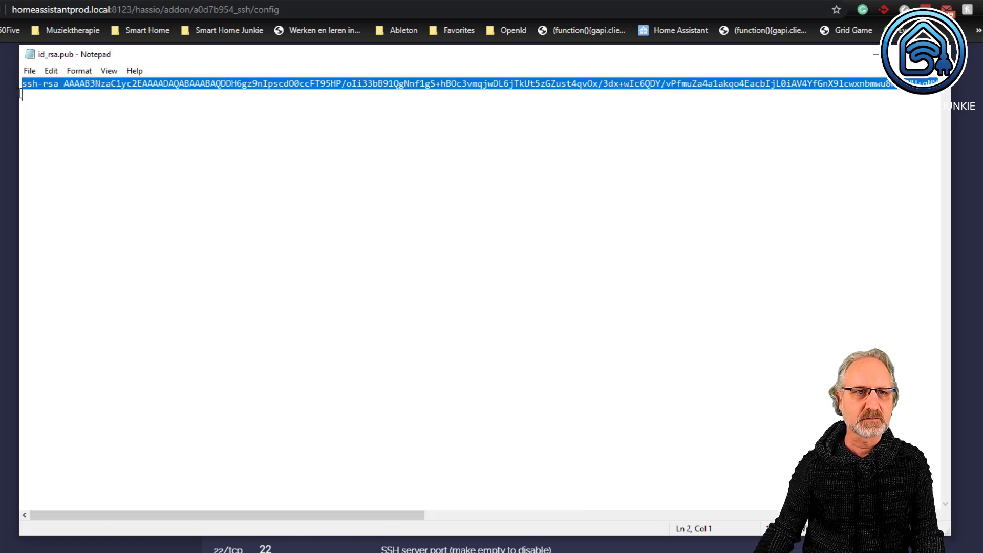
{"action": "left_click", "coordinate": [51, 71]}
{"action": "left_click", "coordinate": [85, 118]}
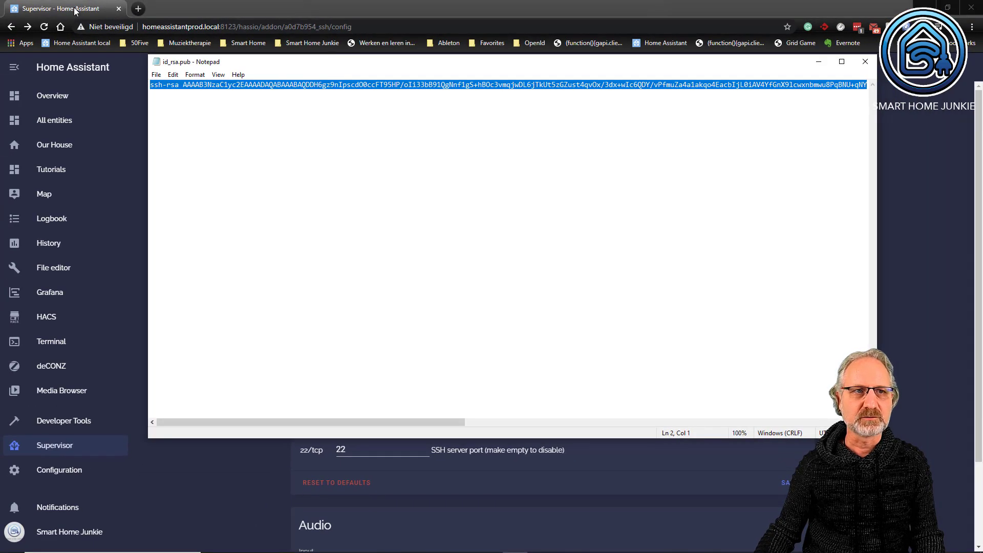
{"action": "left_click", "coordinate": [74, 11]}
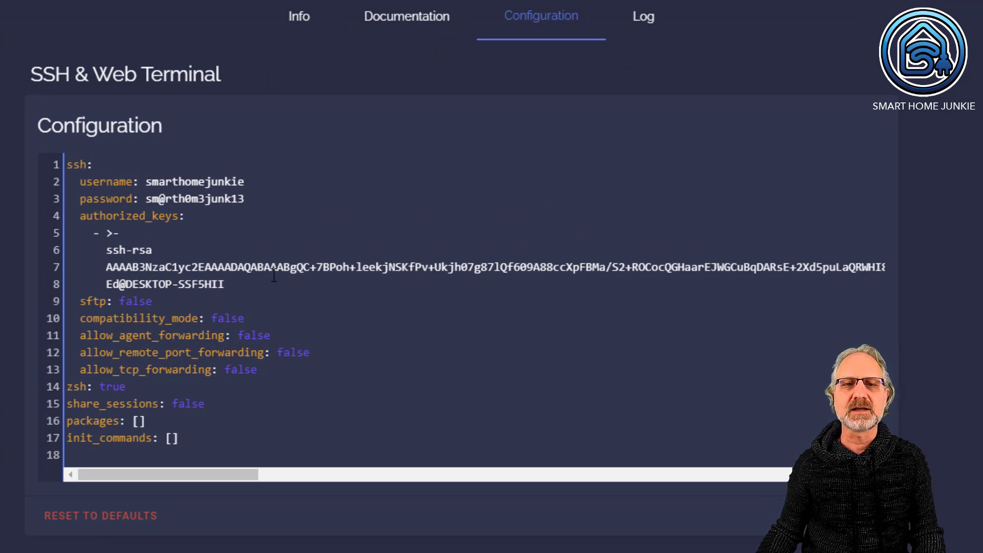
Paste the copied ssh-rsa key on a new line 9 as a second authorized_keys entry.
{"action": "left_click", "coordinate": [241, 285]}
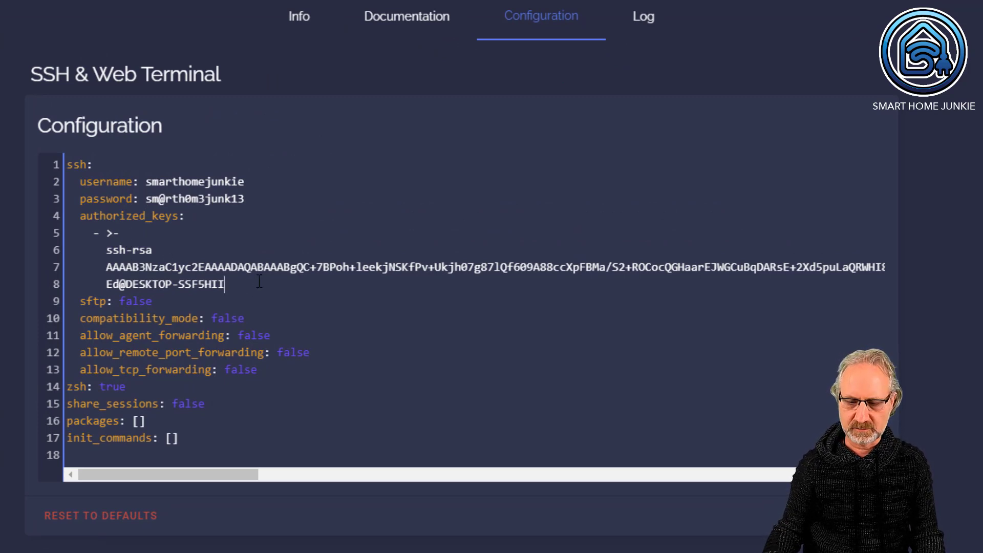
{"action": "key", "text": "Return"}
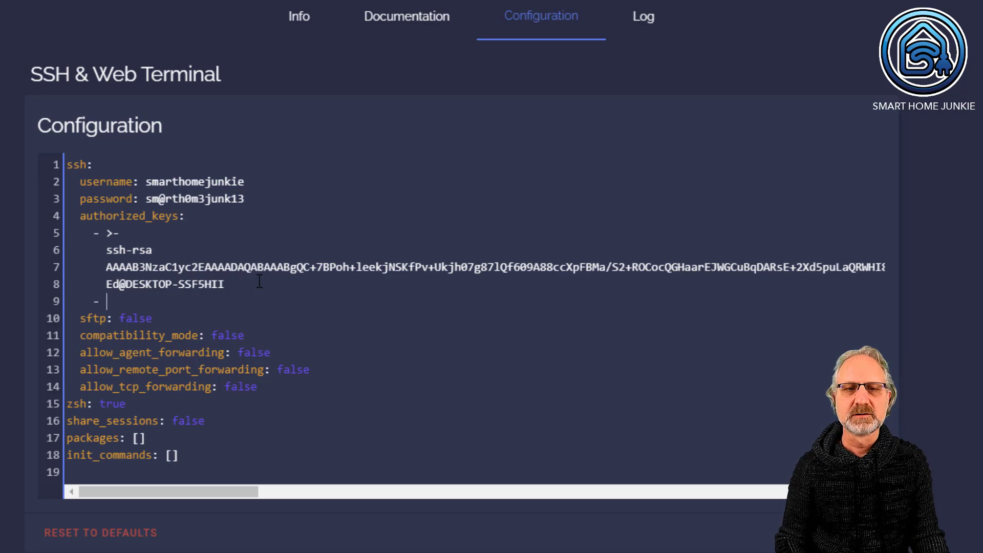
{"action": "right_click", "coordinate": [112, 302]}
{"action": "left_click", "coordinate": [207, 433]}
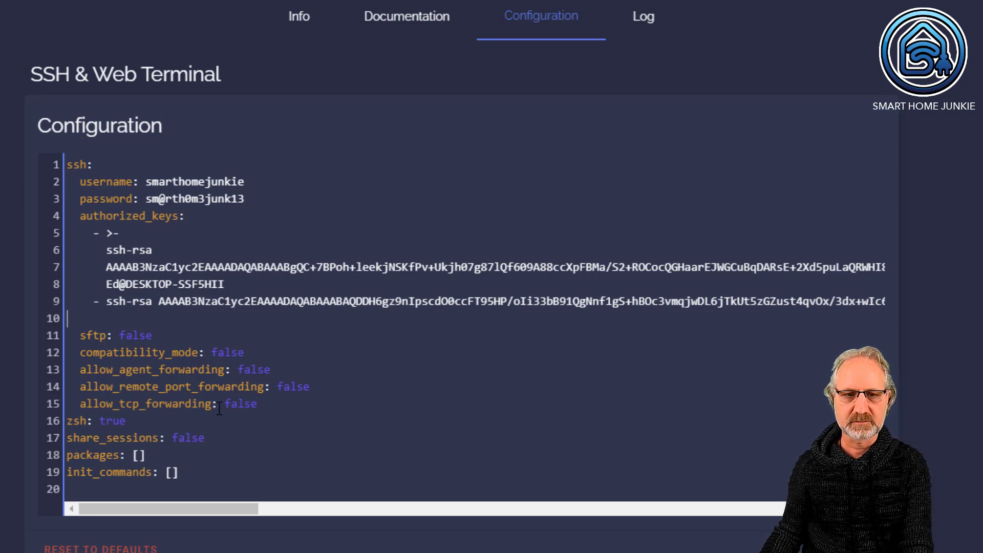
{"action": "key", "text": "End"}
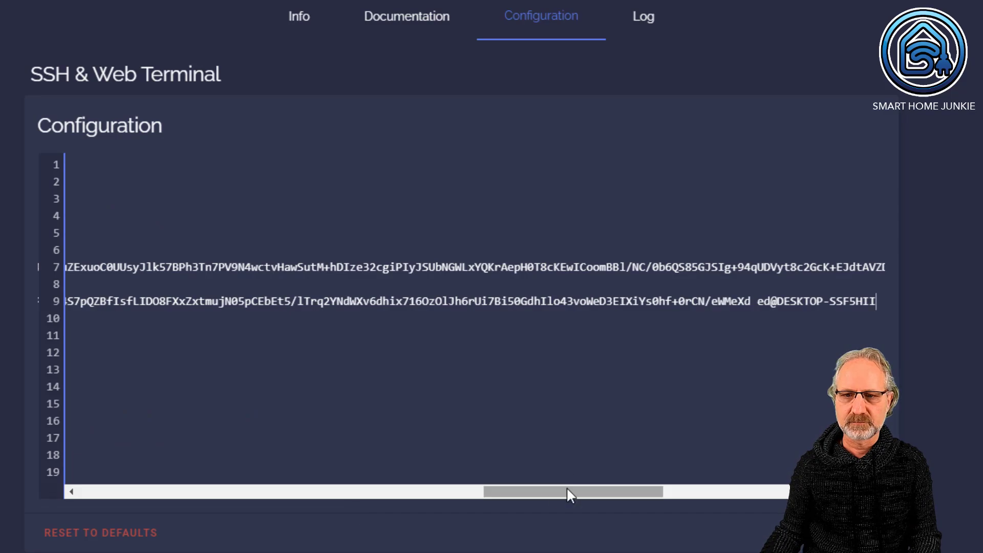
{"action": "left_click_drag", "start_coordinate": [566, 489], "coordinate": [123, 492]}
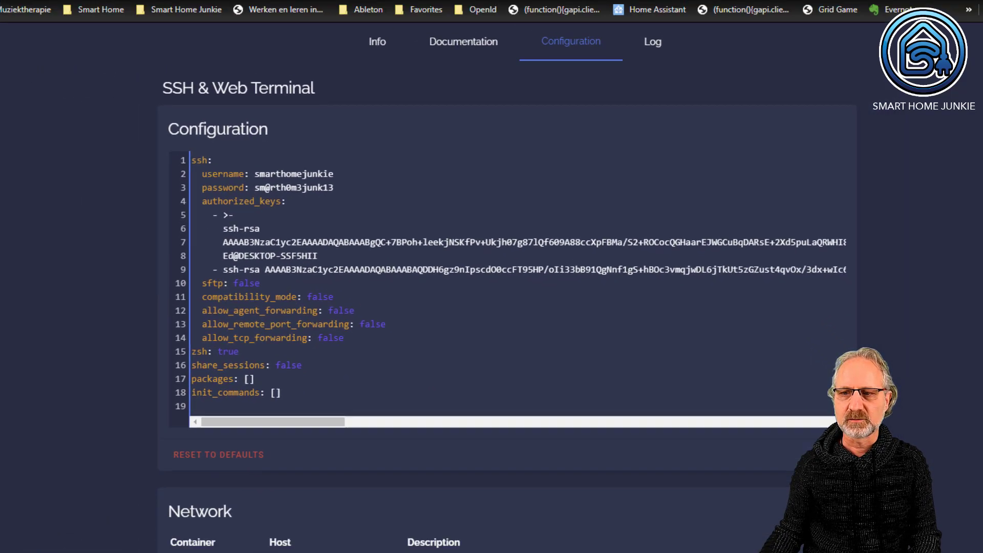
Save the configuration with both keys, restart the add-on, and select the old key on lines 5–8.
{"action": "left_click", "coordinate": [823, 454]}
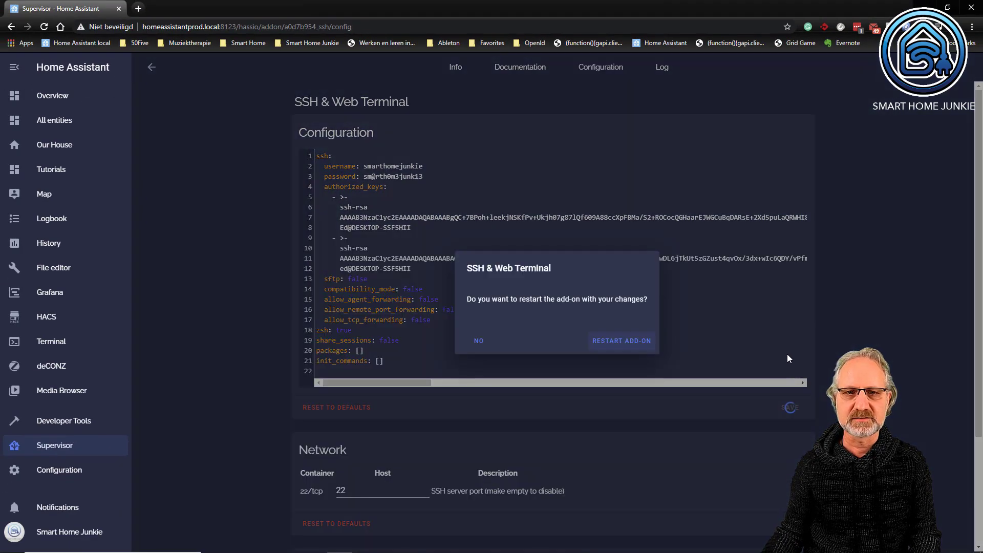
{"action": "left_click", "coordinate": [638, 348]}
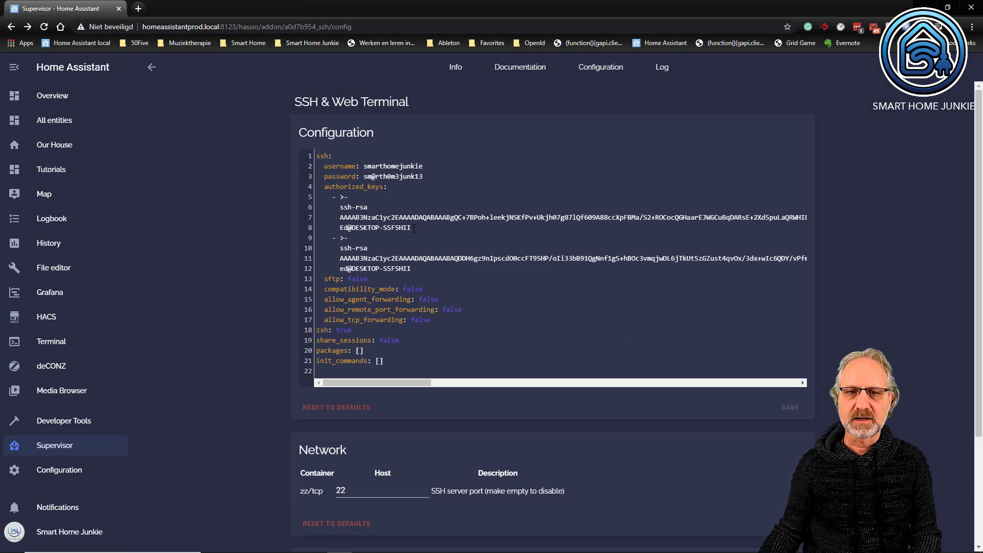
{"action": "left_click_drag", "start_coordinate": [403, 229], "coordinate": [300, 192]}
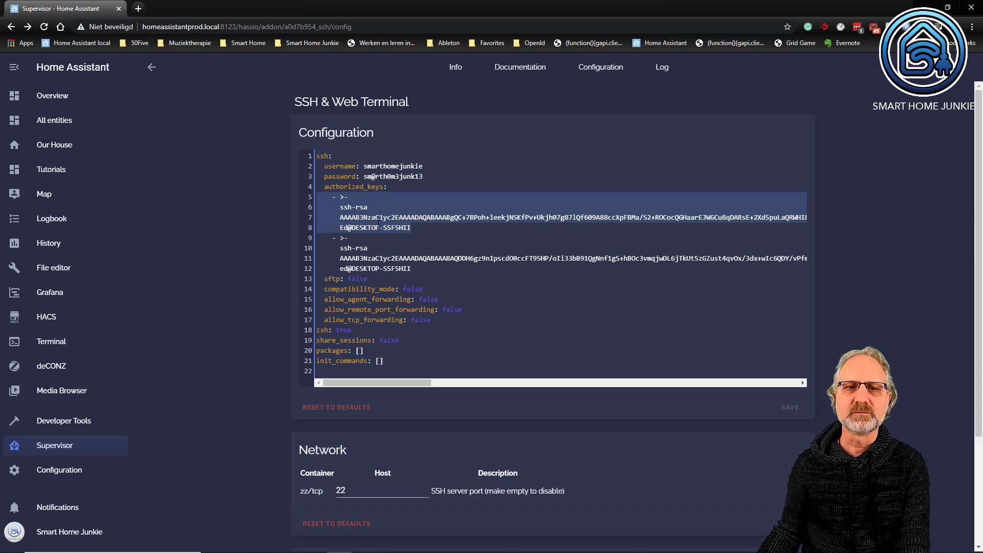
Delete the old key, save with one key, restart the add-on, and view its Log.
{"action": "key", "text": "BackSpace"}
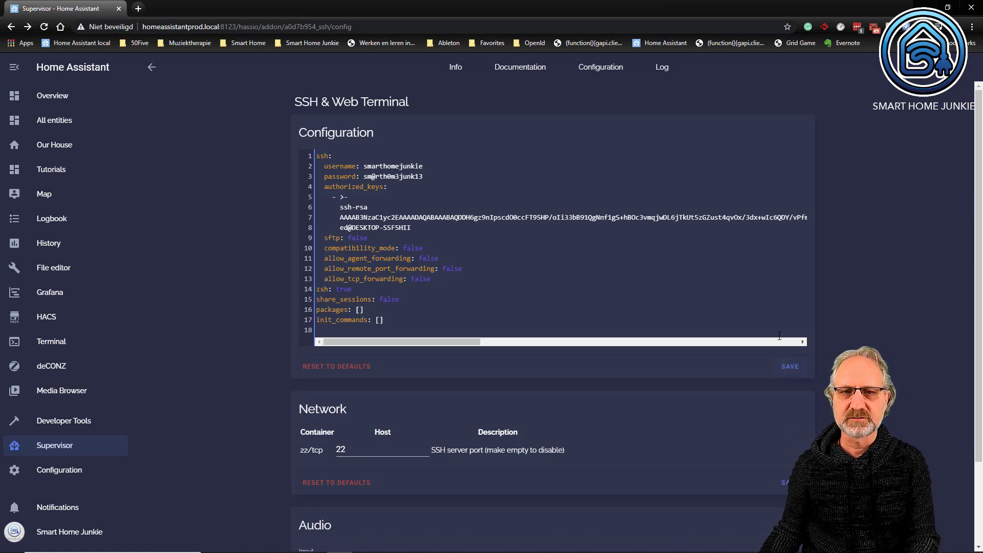
{"action": "left_click", "coordinate": [793, 373]}
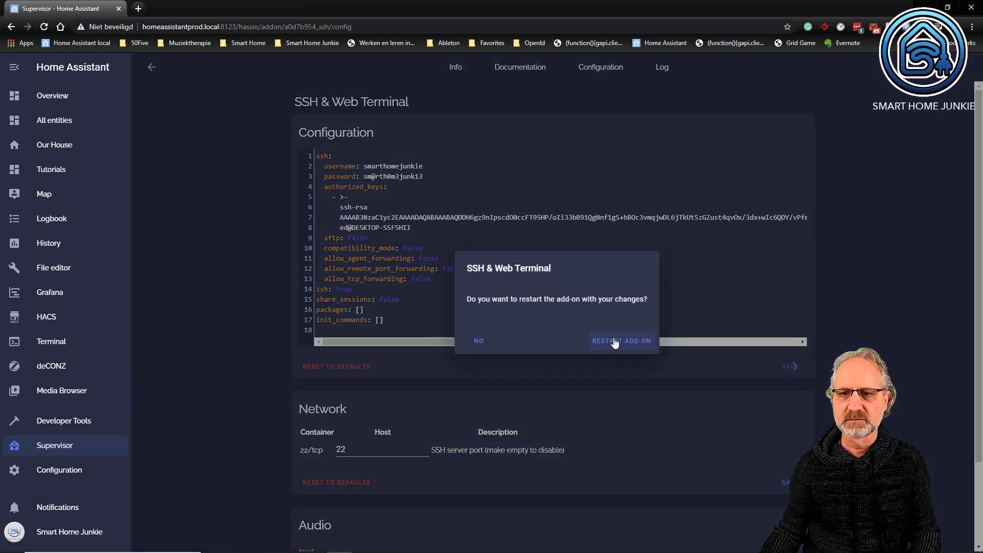
{"action": "left_click", "coordinate": [615, 343]}
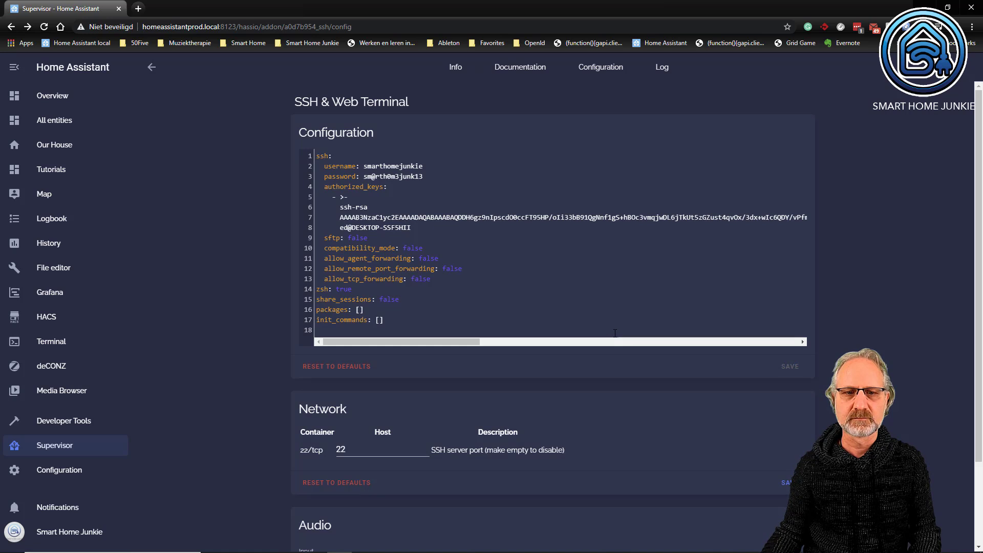
{"action": "left_click", "coordinate": [662, 72]}
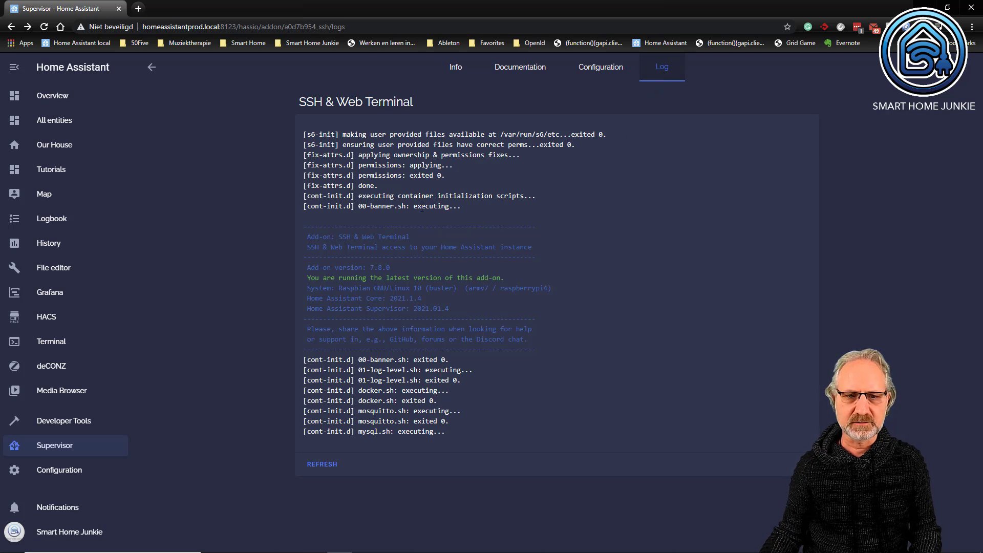
Refresh the log until it shows the SSH daemon listening on port 22.
{"action": "left_click", "coordinate": [322, 464]}
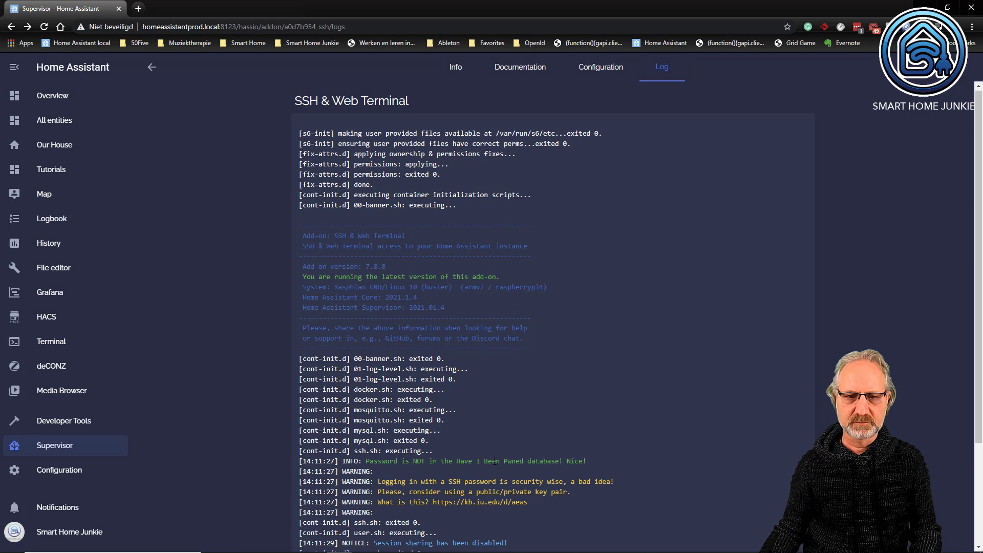
{"action": "scroll", "coordinate": [493, 458], "scroll_direction": "down", "scroll_amount": 3}
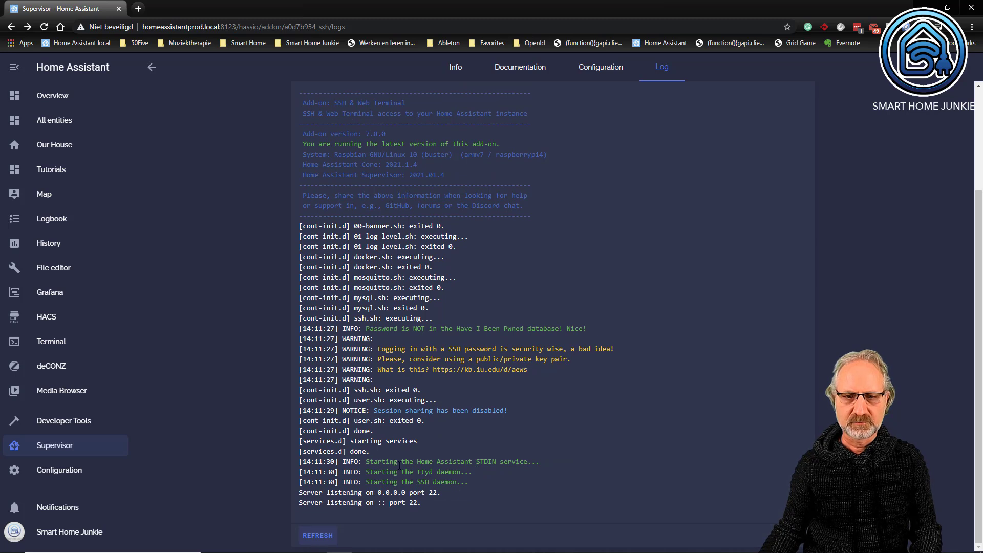
{"action": "left_click", "coordinate": [330, 535]}
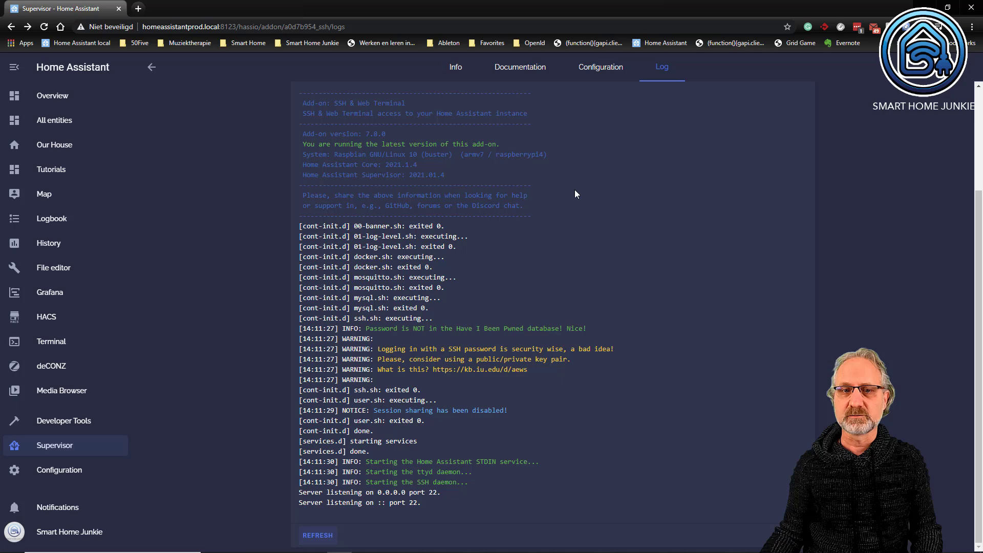
Bring Command Prompt forward and start an ssh command at the .ssh prompt.
{"action": "mouse_move", "coordinate": [307, 550]}
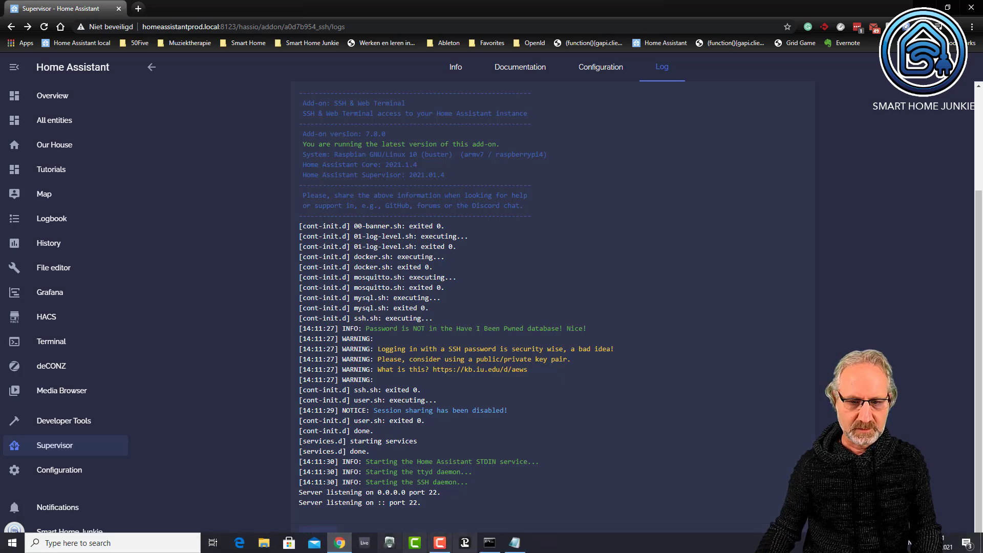
{"action": "left_click", "coordinate": [489, 543]}
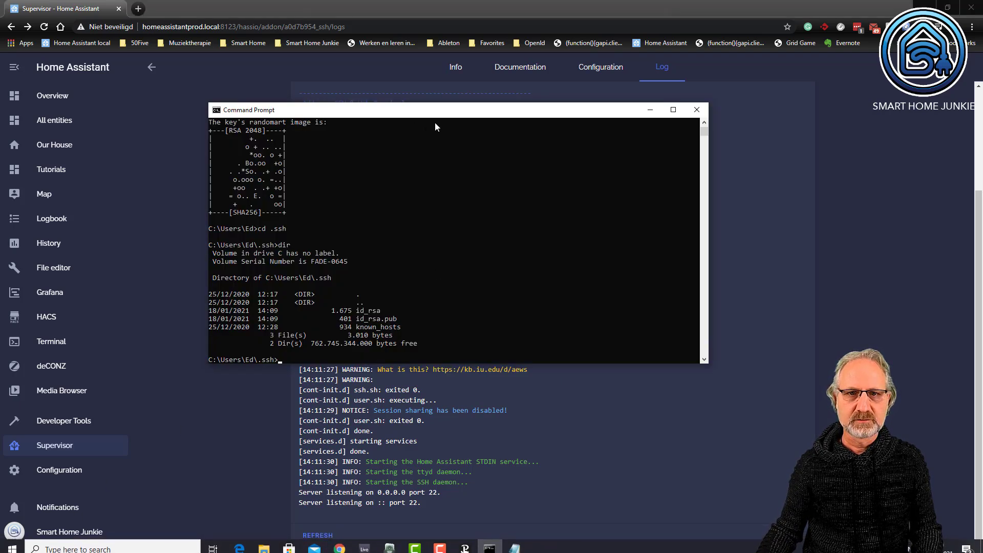
{"action": "left_click_drag", "start_coordinate": [451, 106], "coordinate": [537, 91]}
{"action": "left_click", "coordinate": [364, 338]}
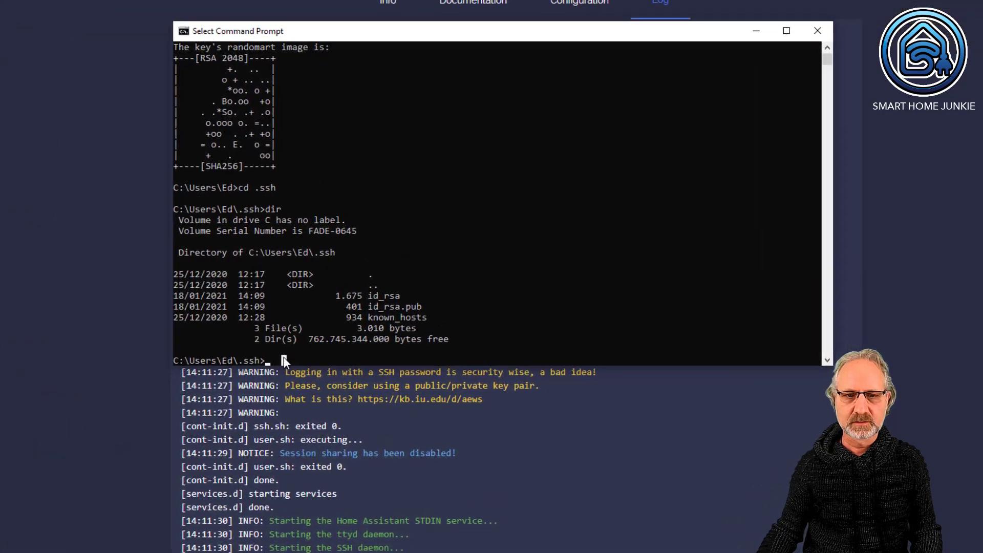
{"action": "left_click", "coordinate": [244, 367]}
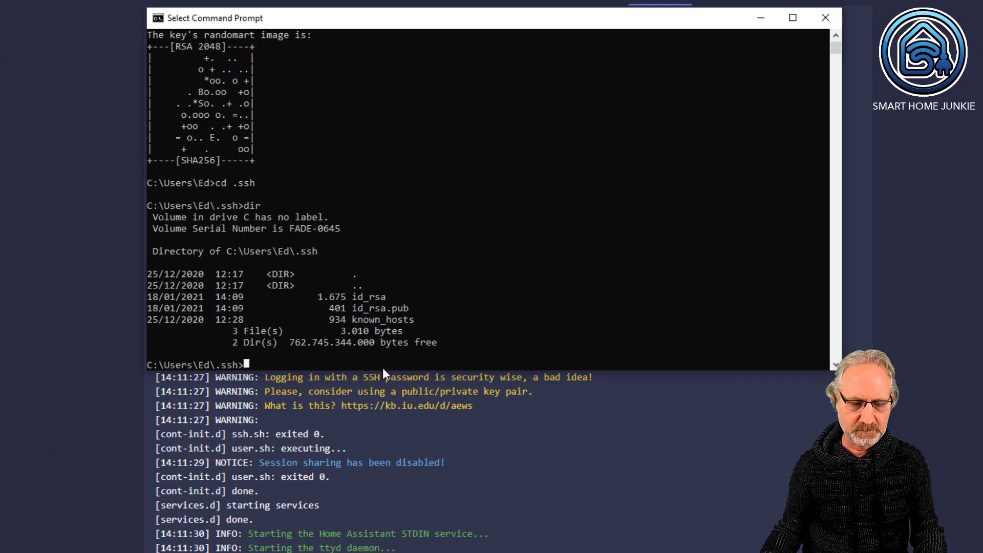
{"action": "key", "text": "Escape"}
{"action": "type", "text": "ssh>"}
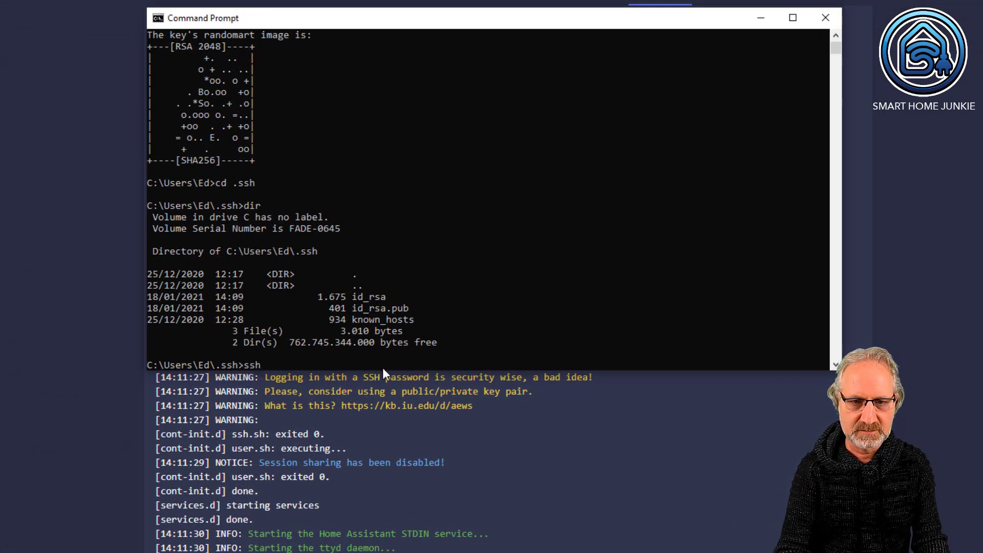
{"action": "type", "text": "ssh"}
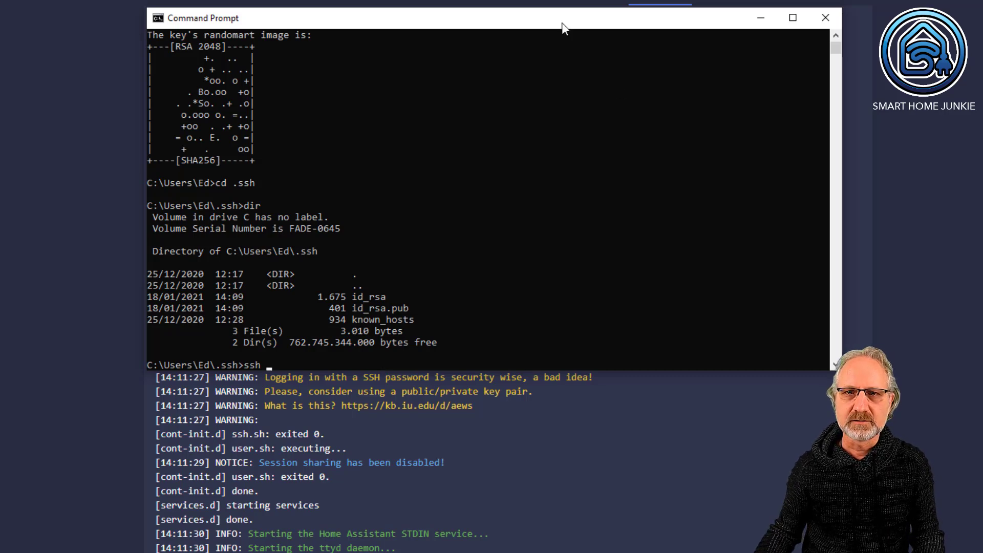
{"action": "left_click_drag", "start_coordinate": [564, 25], "coordinate": [436, 164]}
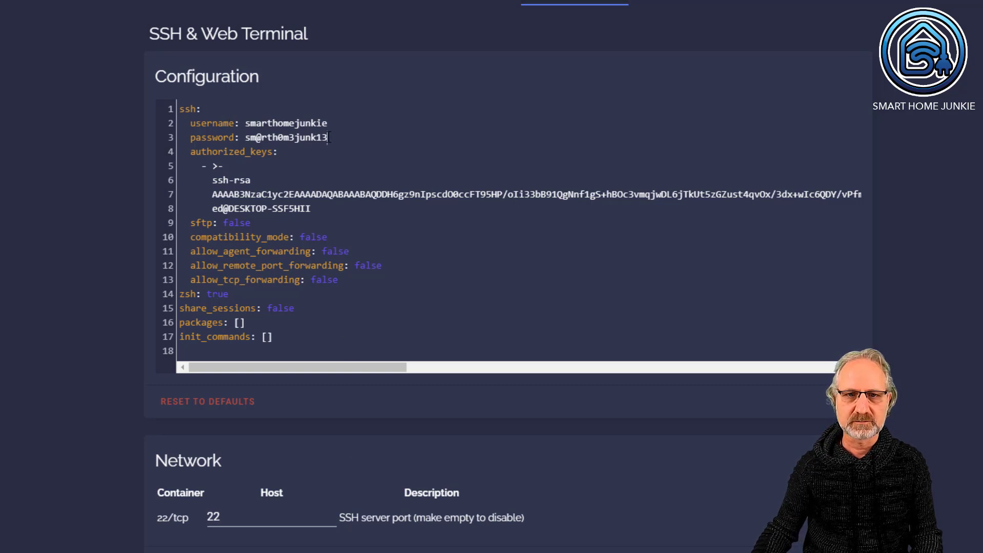
Copy the add-on password, then type the ssh target of the add-on's user at 192.168.68.132.
{"action": "left_click_drag", "start_coordinate": [329, 137], "coordinate": [247, 139]}
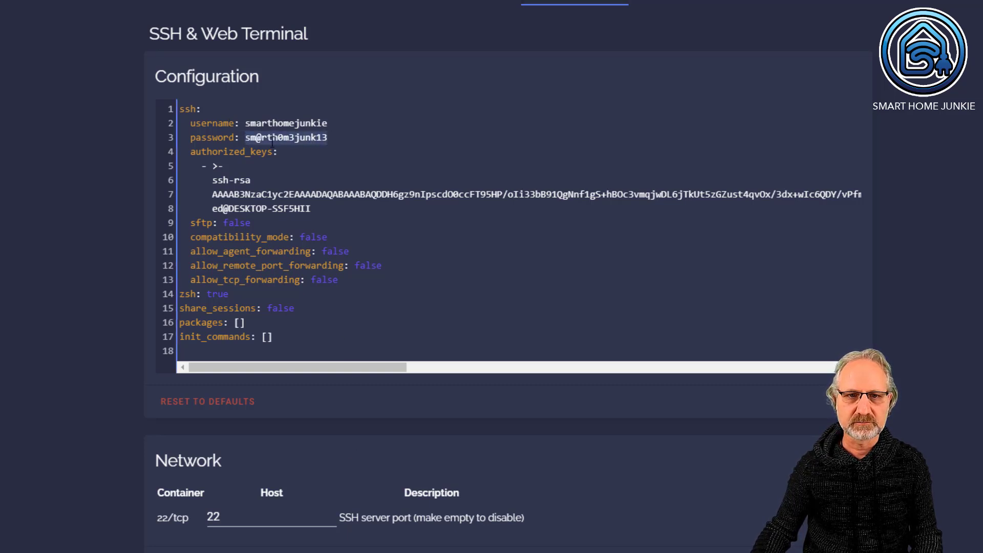
{"action": "right_click", "coordinate": [273, 142]}
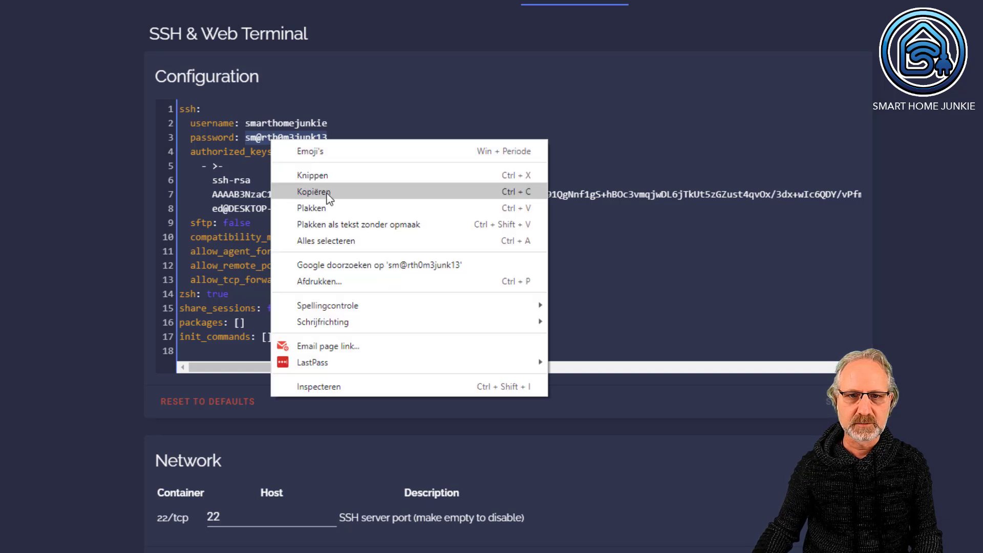
{"action": "left_click", "coordinate": [330, 196]}
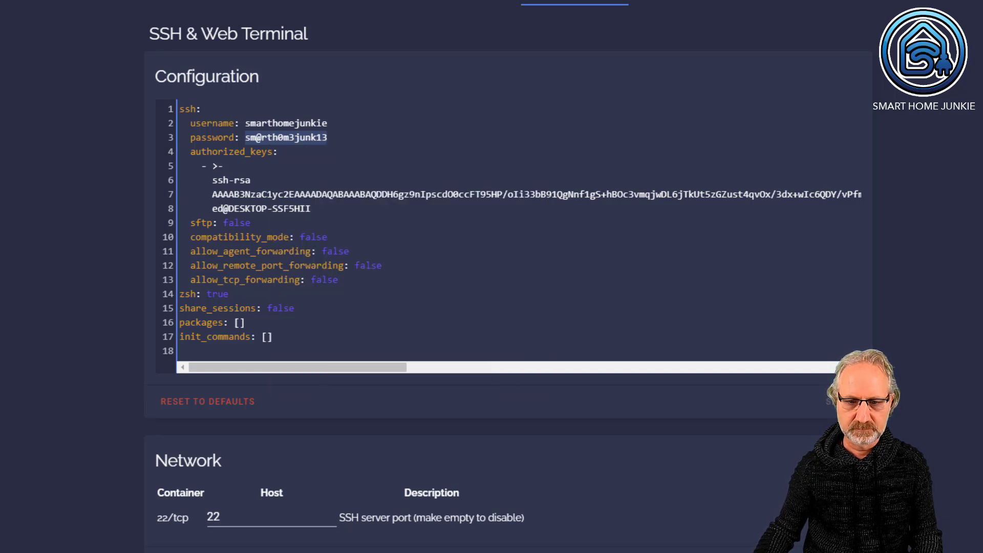
{"action": "key", "text": "alt+Tab"}
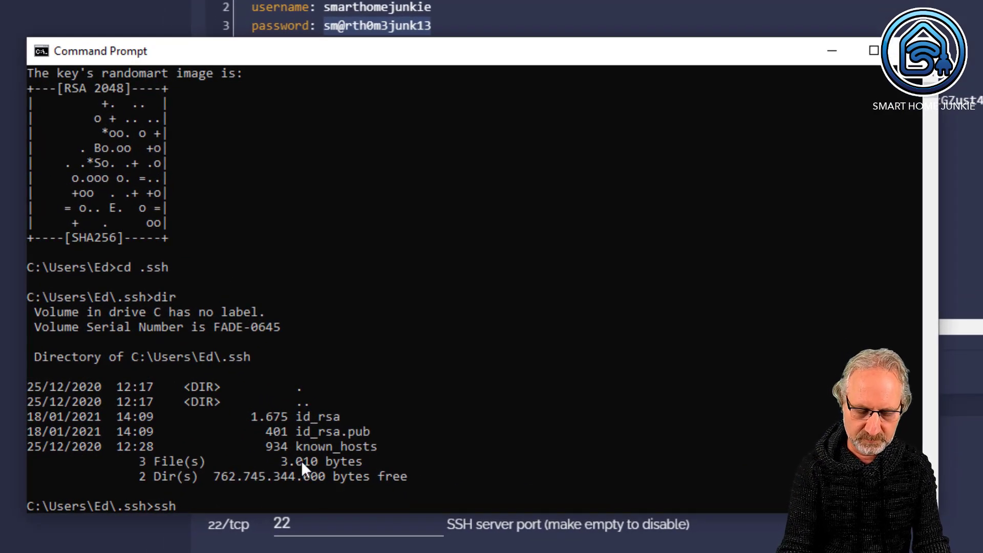
{"action": "type", "text": "smarthomejunkie"}
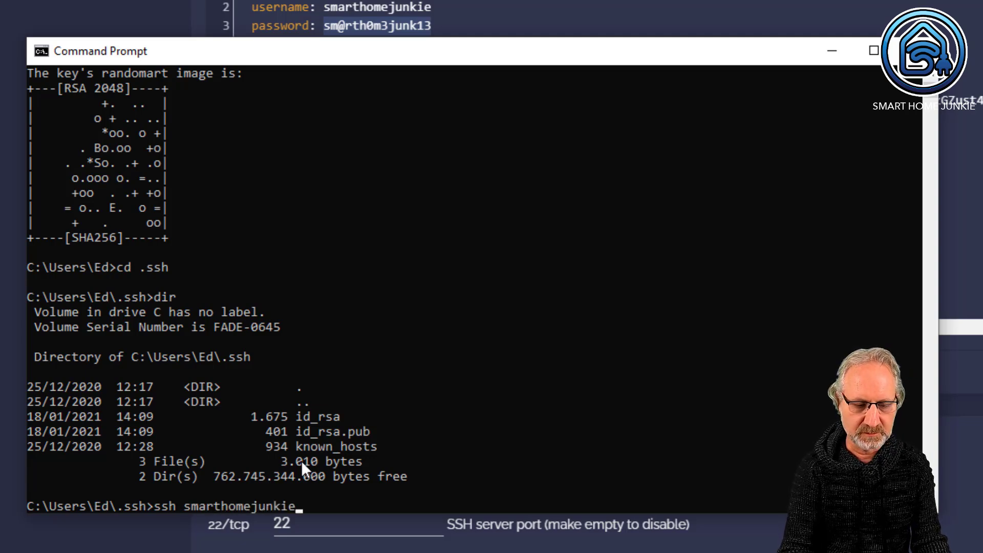
{"action": "type", "text": "@"}
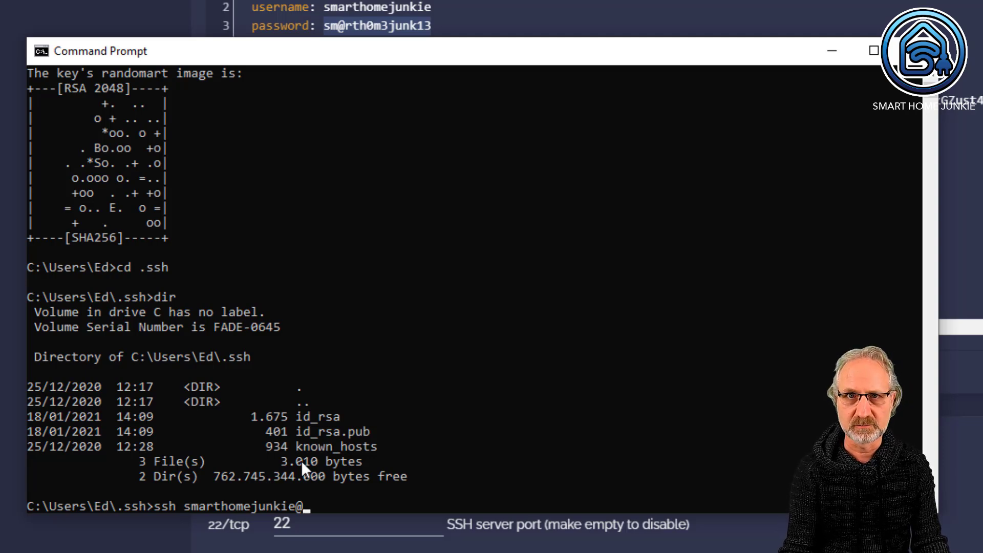
{"action": "type", "text": "192"}
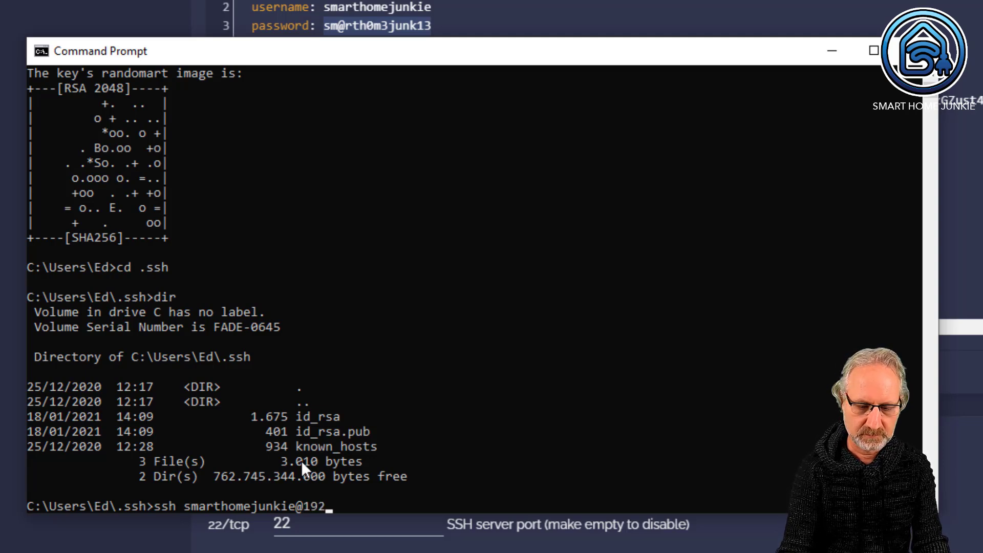
{"action": "type", "text": ".168.68."}
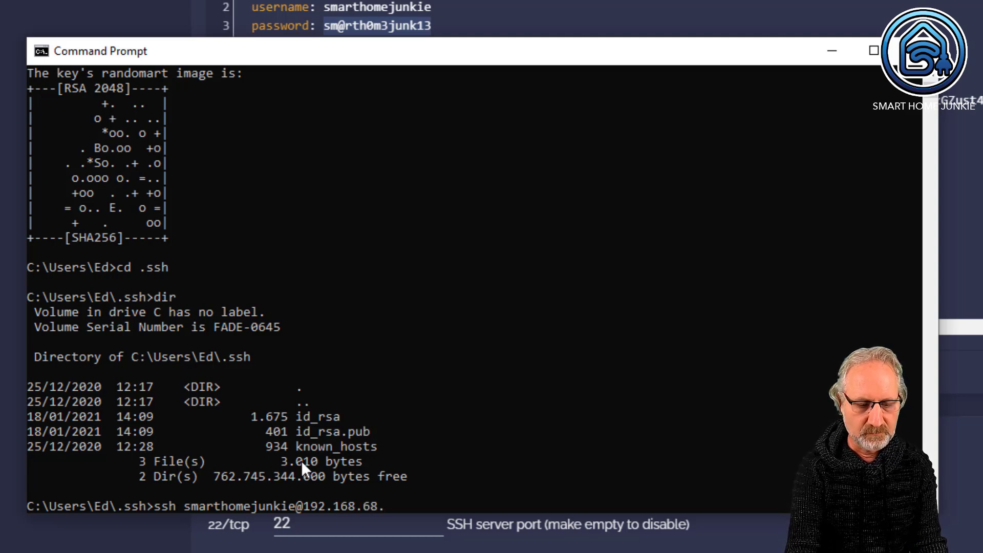
{"action": "type", "text": "132"}
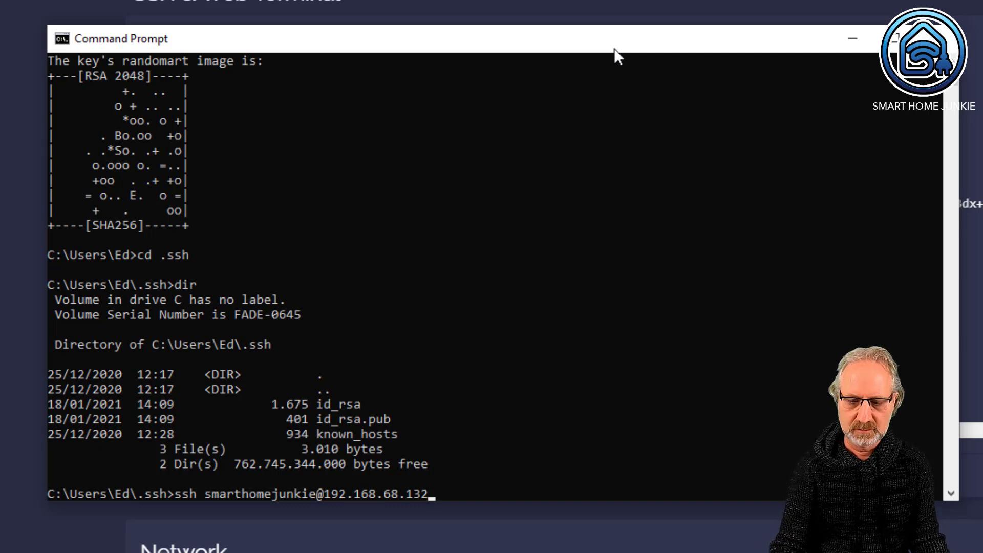
Log in over SSH to 192.168.68.132, answering yes to trust the host key, then reposition the console.
{"action": "key", "text": "Return"}
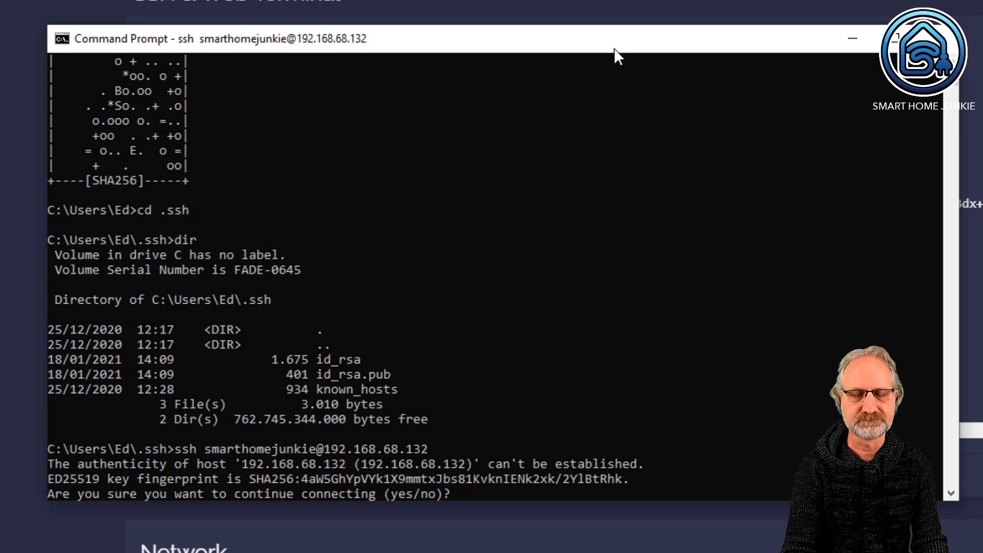
{"action": "type", "text": "yes"}
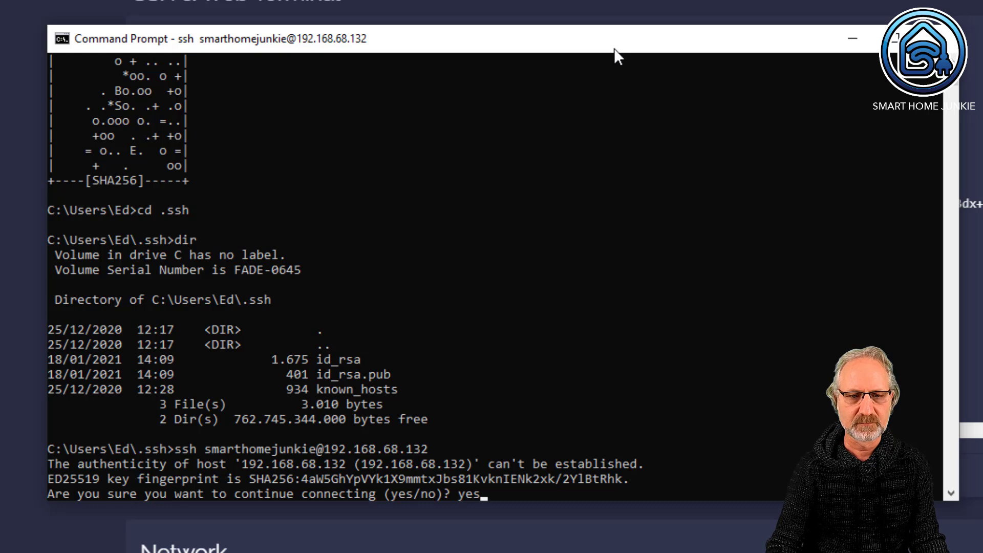
{"action": "key", "text": "Return"}
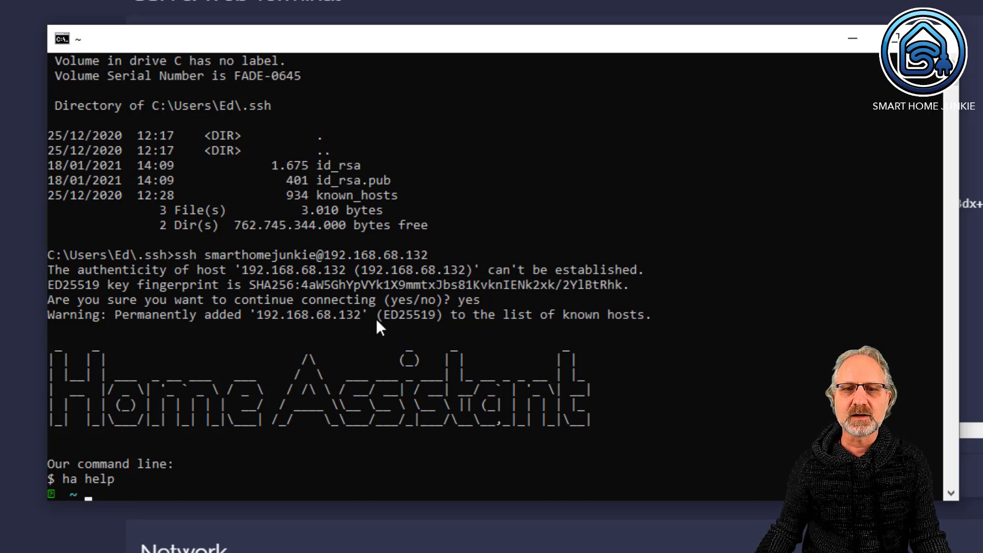
{"action": "left_click_drag", "start_coordinate": [690, 39], "coordinate": [737, 374]}
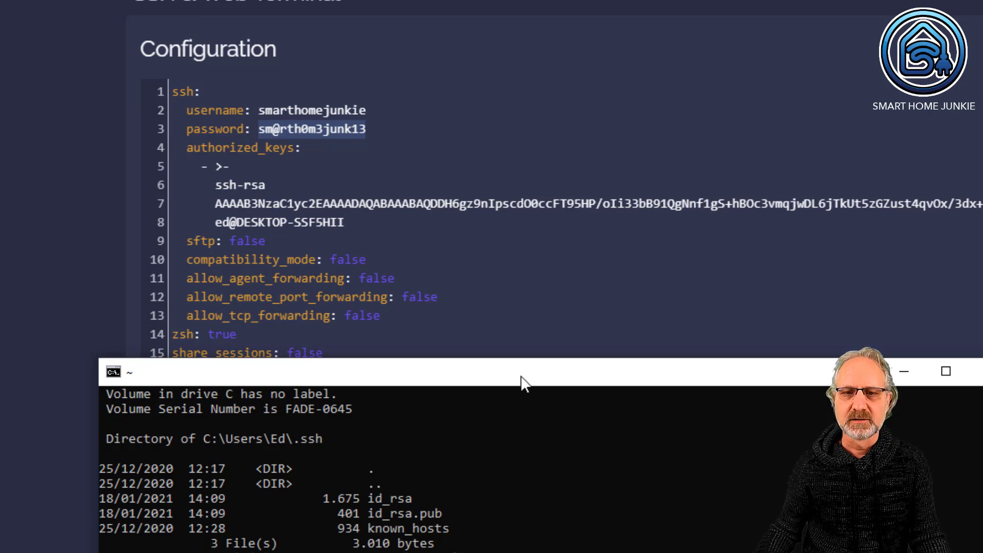
{"action": "left_click_drag", "start_coordinate": [522, 384], "coordinate": [539, 273]}
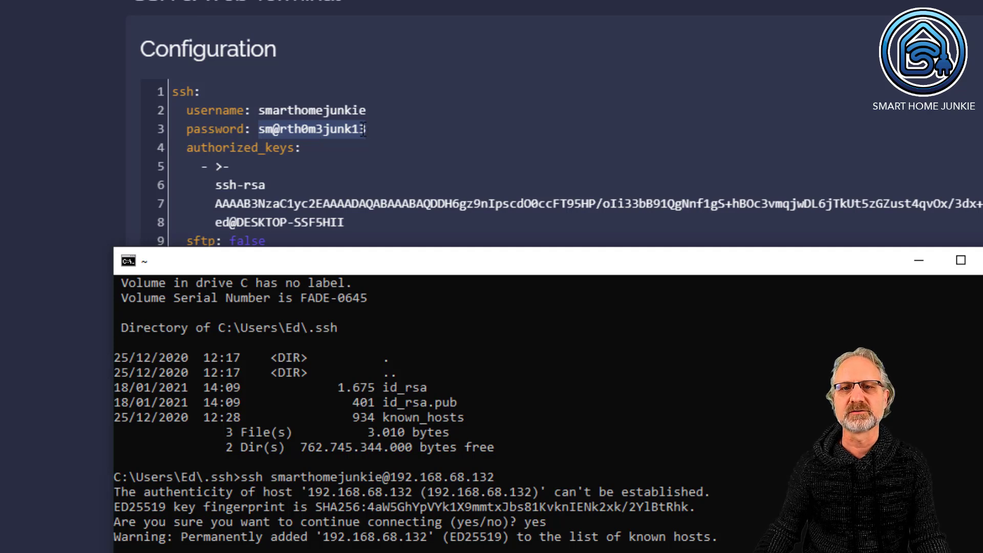
{"action": "left_click_drag", "start_coordinate": [475, 264], "coordinate": [450, 102]}
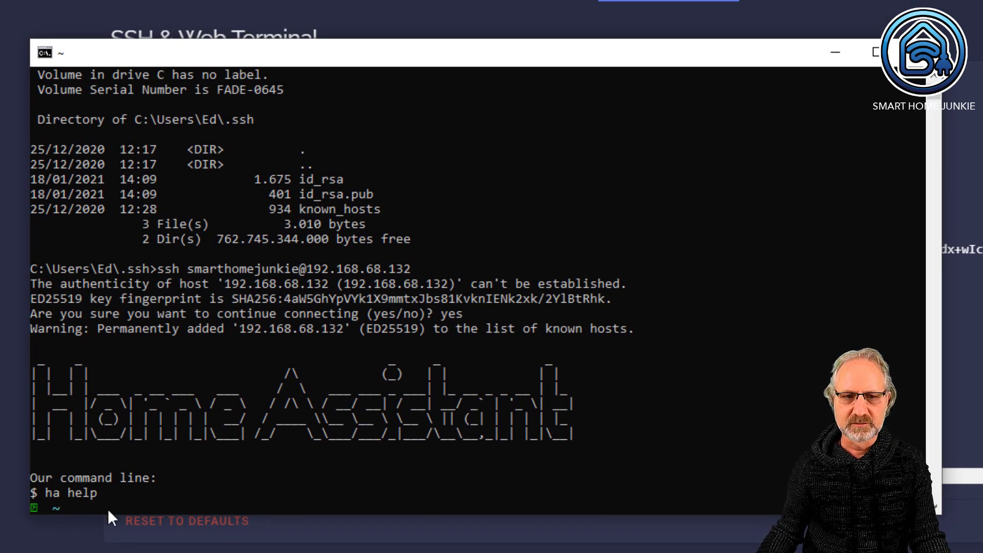
List the remote home folder with ls, then with ls -la to include hidden files.
{"action": "left_click", "coordinate": [96, 505]}
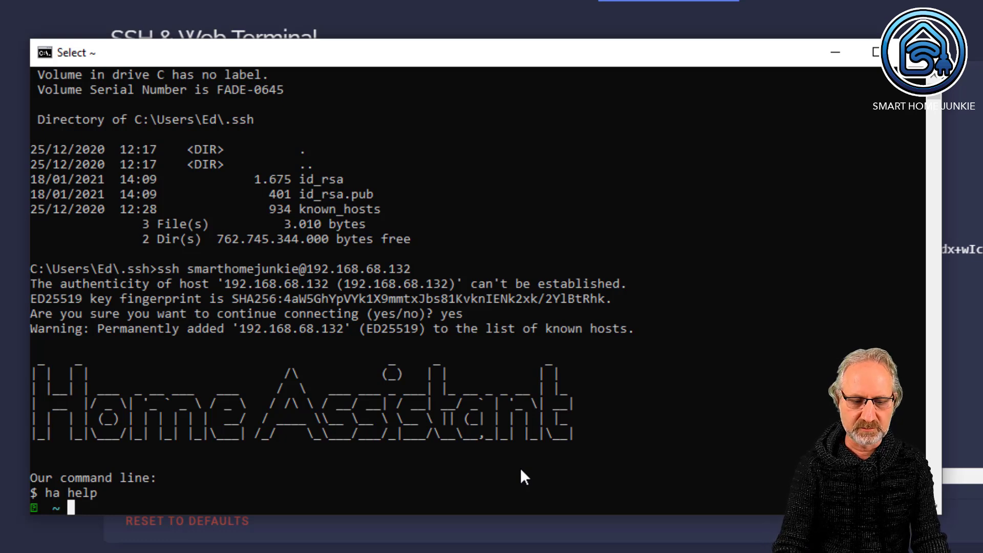
{"action": "key", "text": "Escape"}
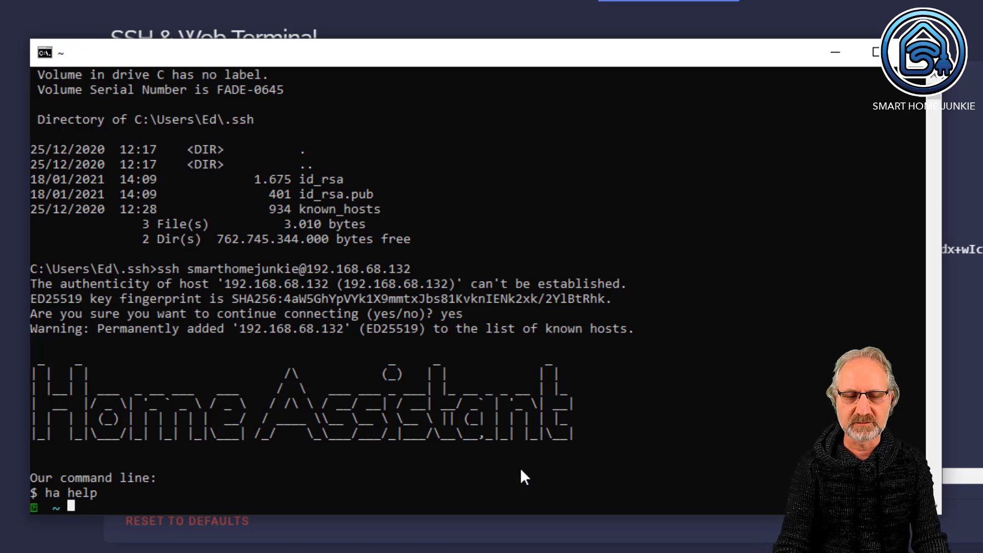
{"action": "type", "text": "ls"}
{"action": "key", "text": "Return"}
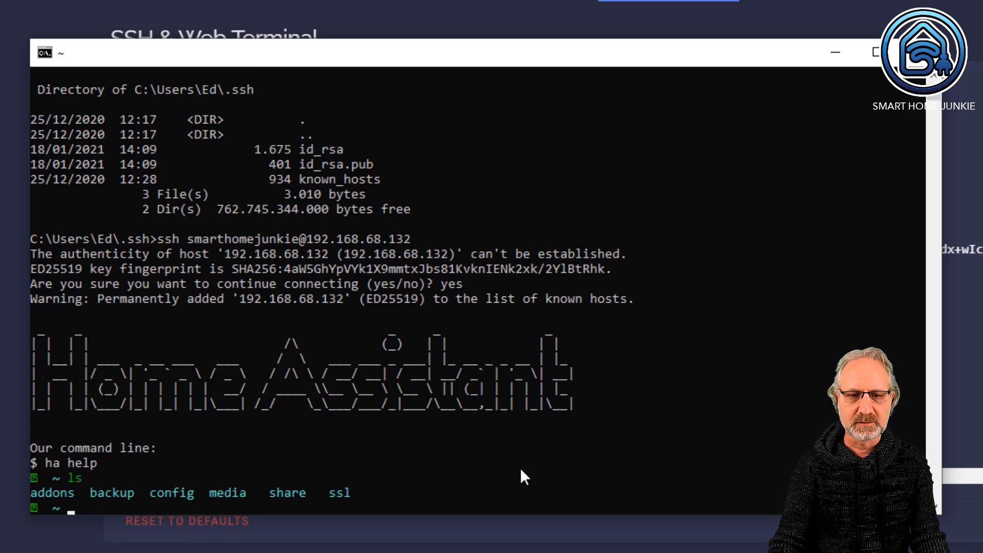
{"action": "type", "text": "ls -la"}
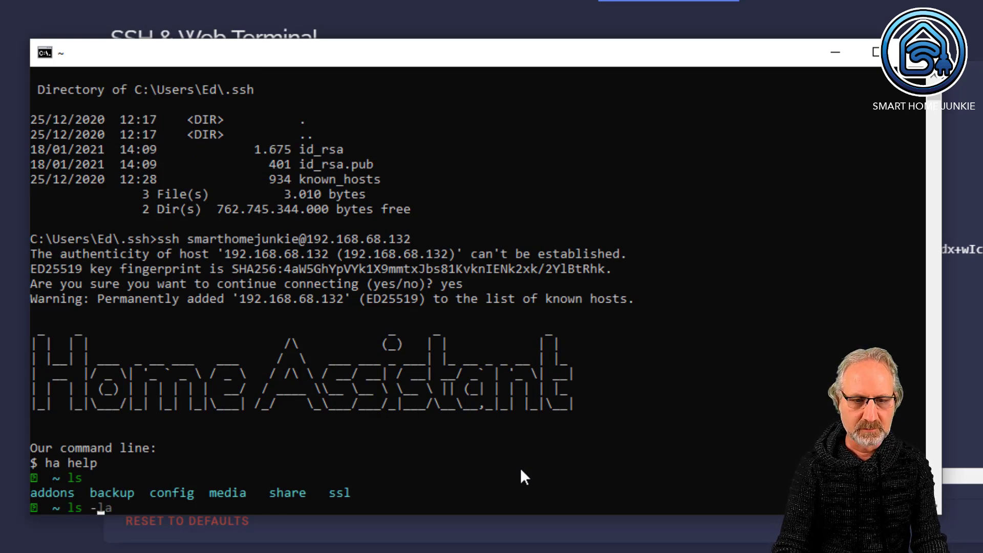
{"action": "key", "text": "Return"}
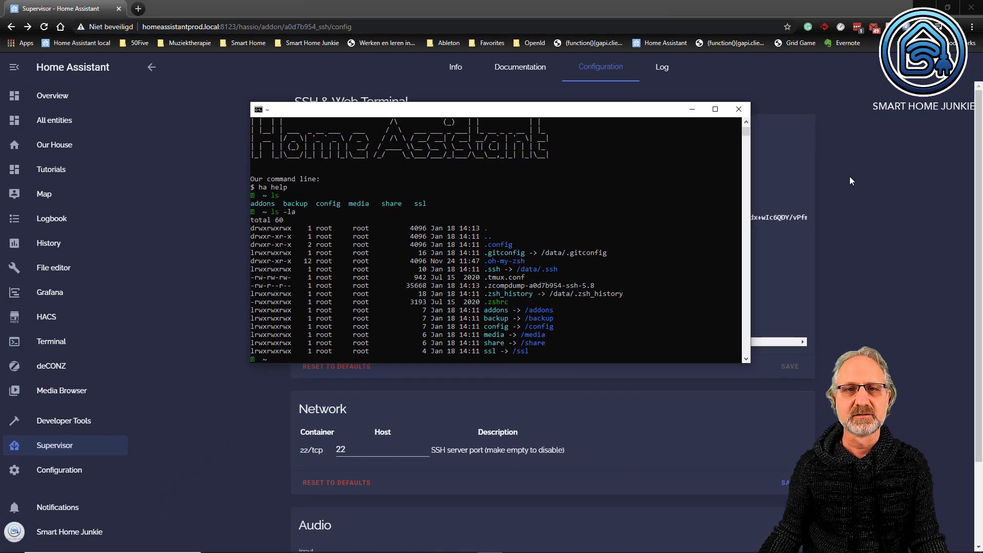
Return to the SSH & Web Terminal Info page and toggle Show in sidebar off and back on.
{"action": "left_click", "coordinate": [848, 174]}
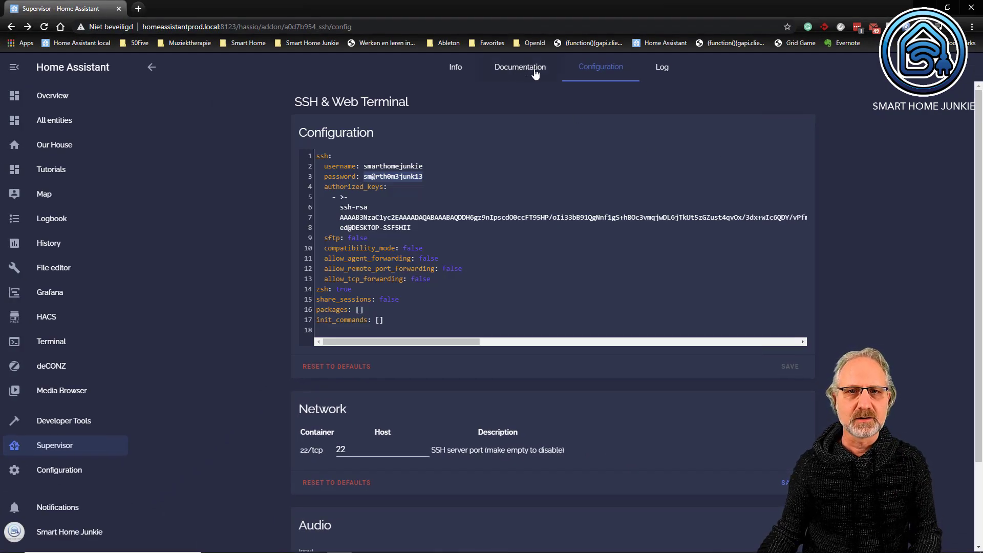
{"action": "left_click", "coordinate": [455, 70]}
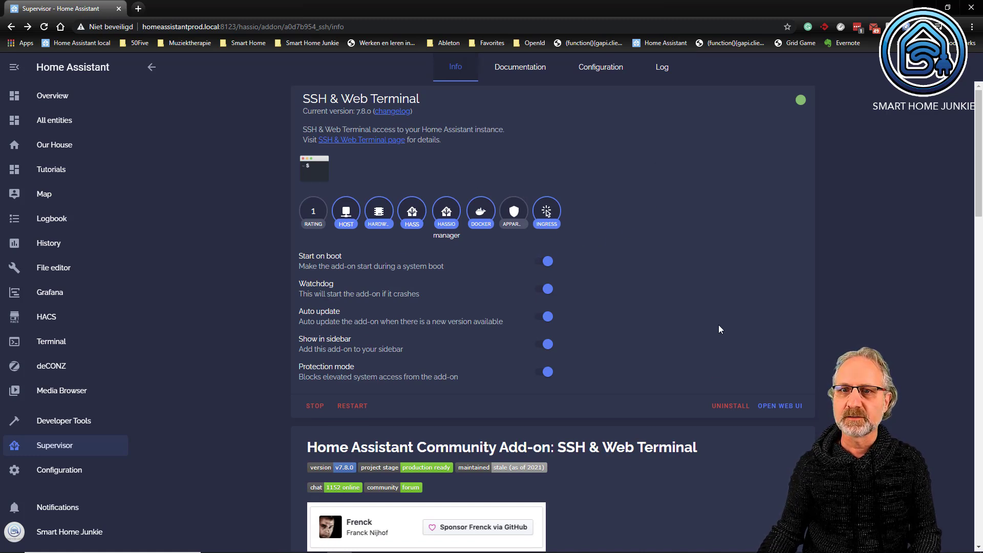
{"action": "left_click", "coordinate": [546, 344]}
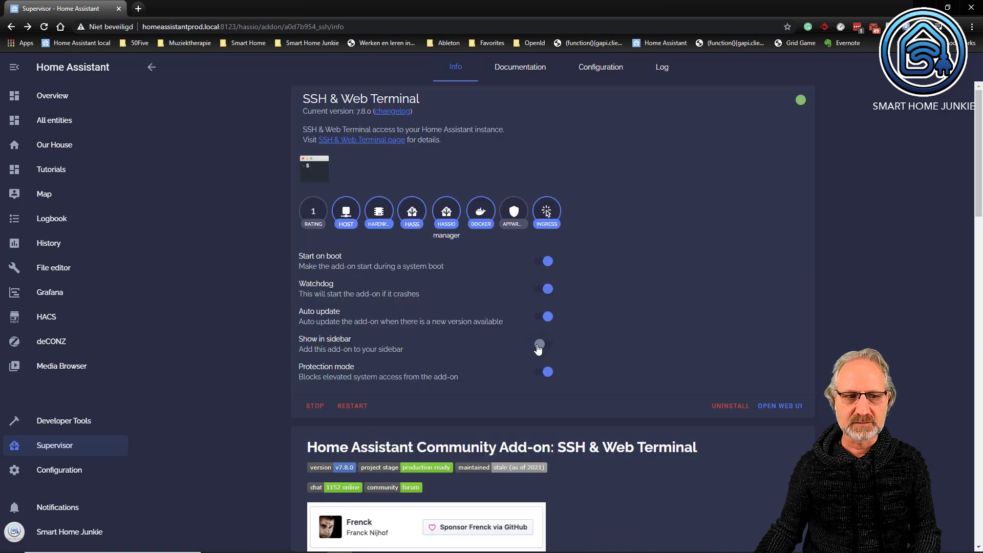
{"action": "left_click", "coordinate": [538, 348]}
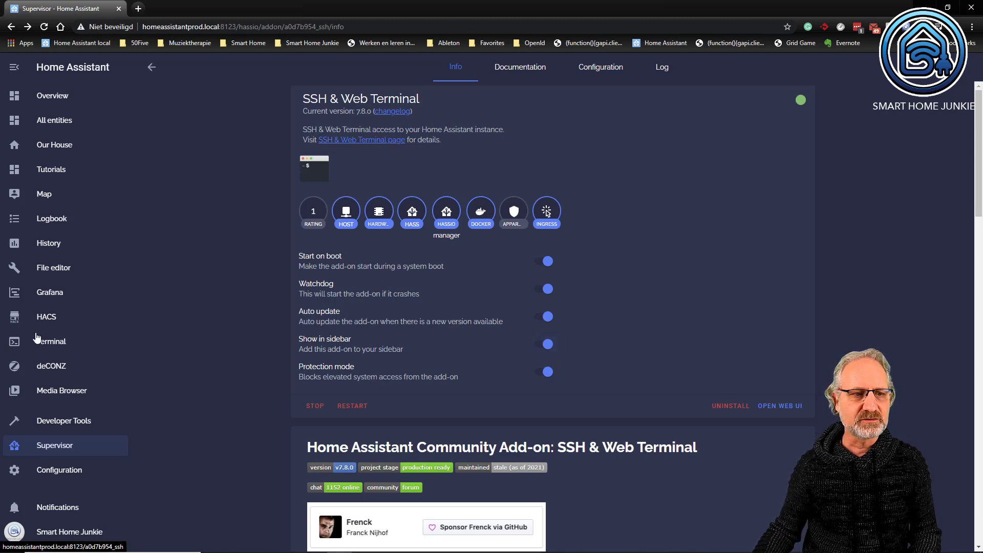
Run ha help in the sidebar Terminal, then type and erase an unrun ha core restart.
{"action": "left_click", "coordinate": [57, 346]}
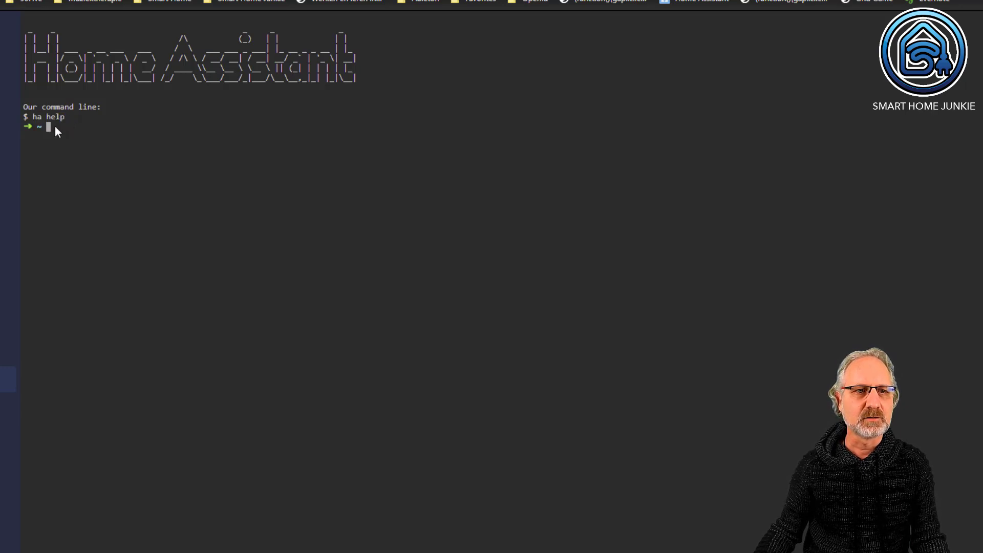
{"action": "type", "text": "ha "}
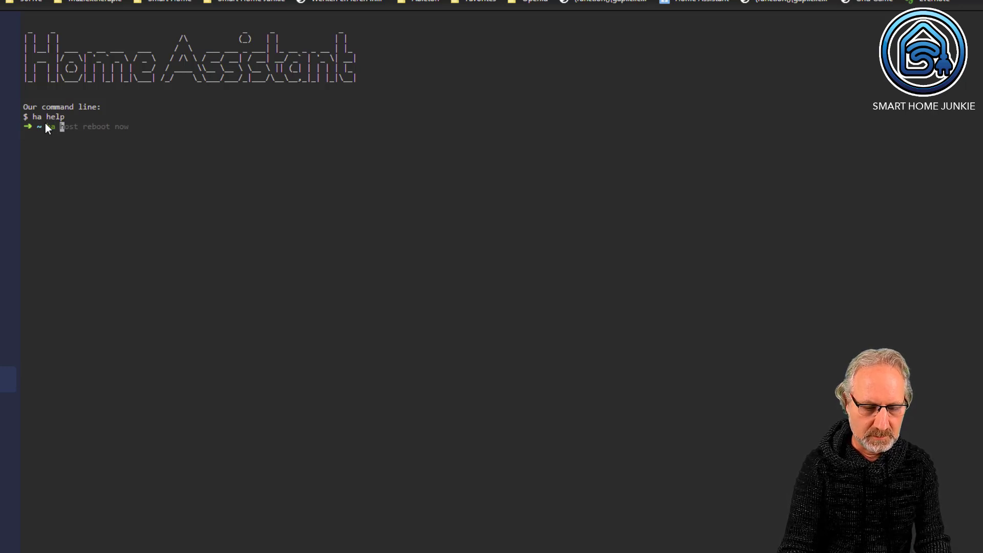
{"action": "type", "text": "help"}
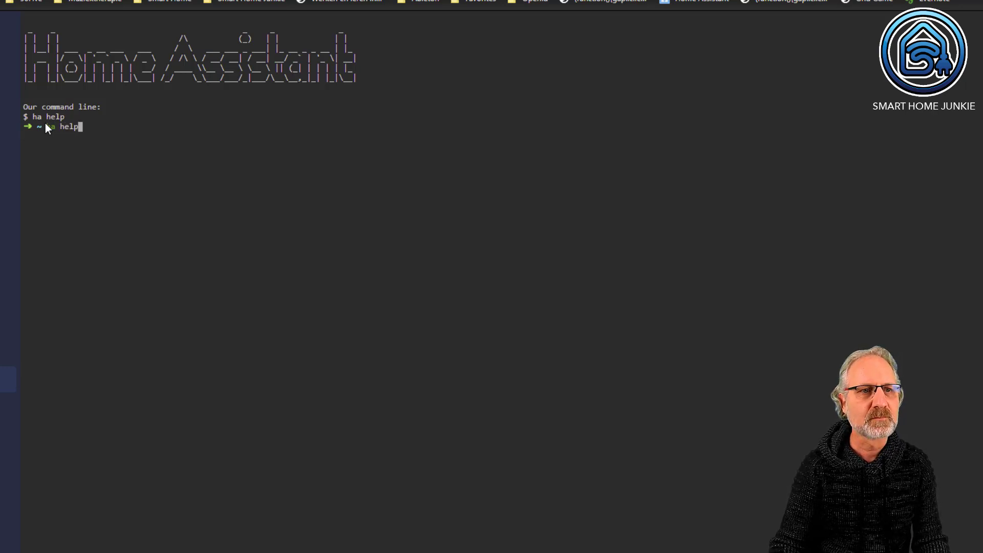
{"action": "key", "text": "Return"}
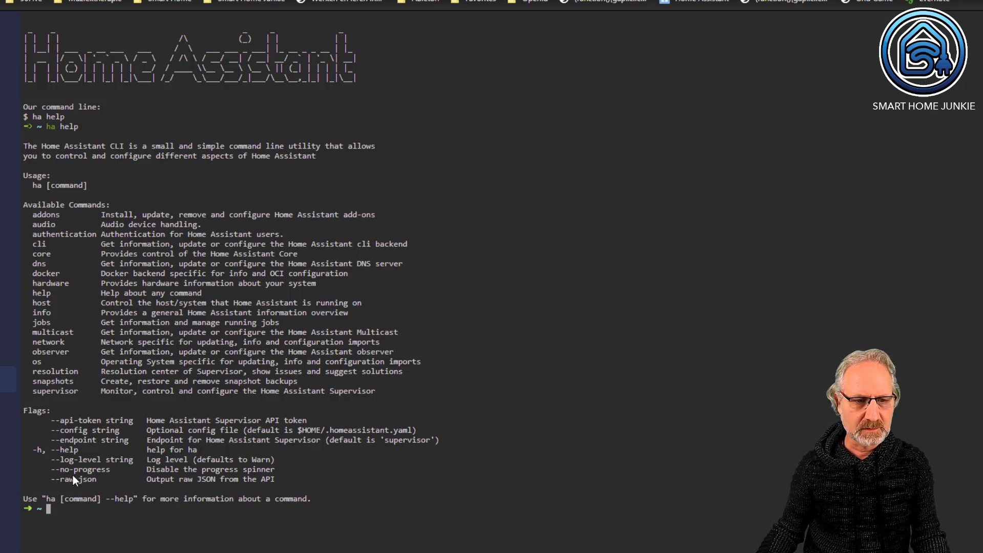
{"action": "type", "text": "ha c"}
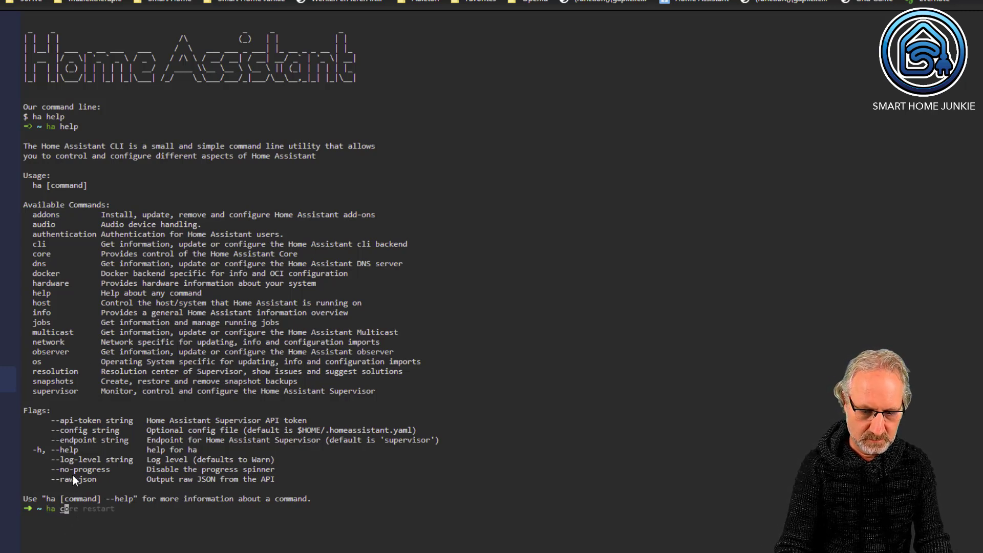
{"action": "type", "text": "ore "}
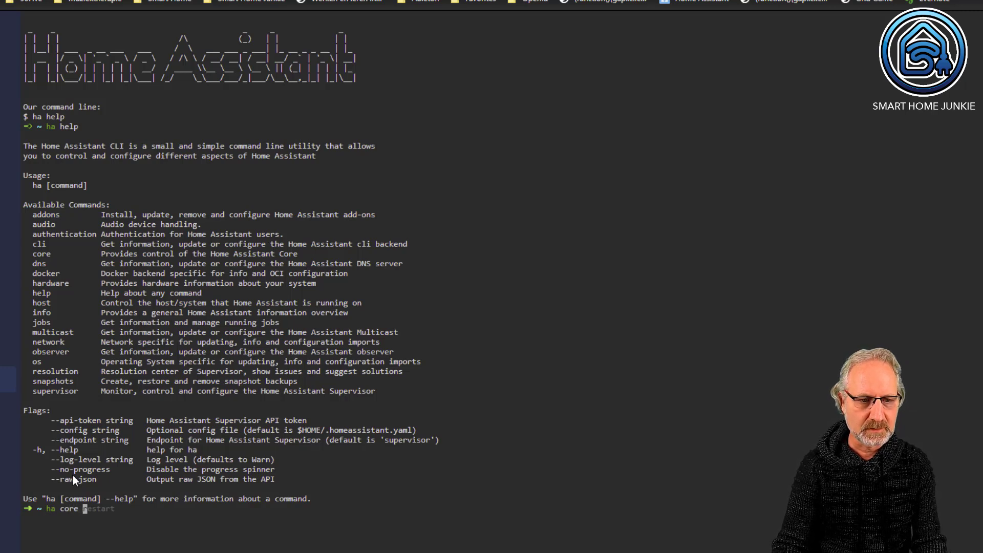
{"action": "type", "text": "restart"}
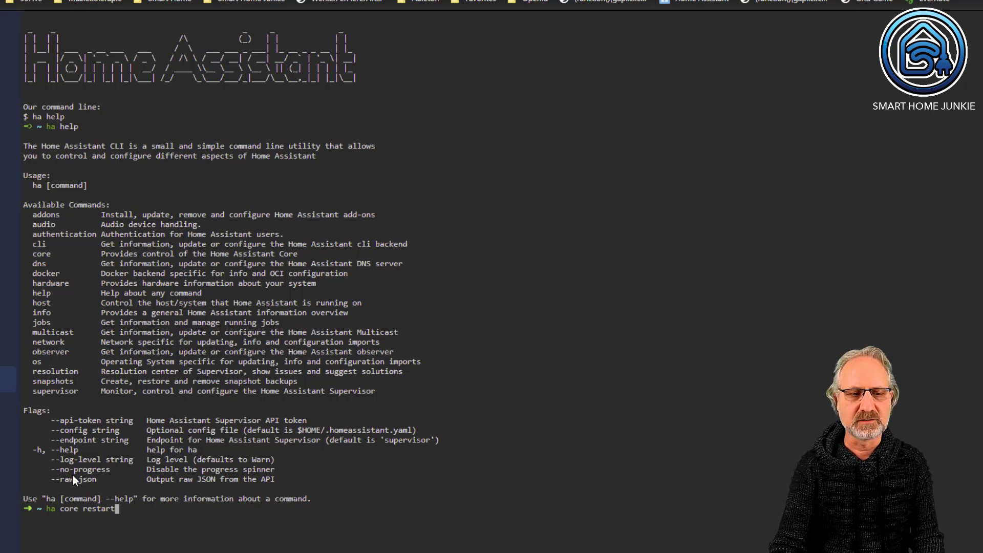
{"action": "key", "text": "BackSpace"}
{"action": "key", "text": "BackSpace"}
{"action": "key", "text": "BackSpace"}
{"action": "key", "text": "BackSpace"}
{"action": "key", "text": "BackSpace"}
{"action": "key", "text": "BackSpace"}
{"action": "key", "text": "BackSpace"}
{"action": "key", "text": "BackSpace"}
{"action": "key", "text": "BackSpace"}
{"action": "key", "text": "BackSpace"}
{"action": "key", "text": "BackSpace"}
{"action": "key", "text": "BackSpace"}
{"action": "key", "text": "BackSpace"}
{"action": "key", "text": "BackSpace"}
{"action": "key", "text": "BackSpace"}
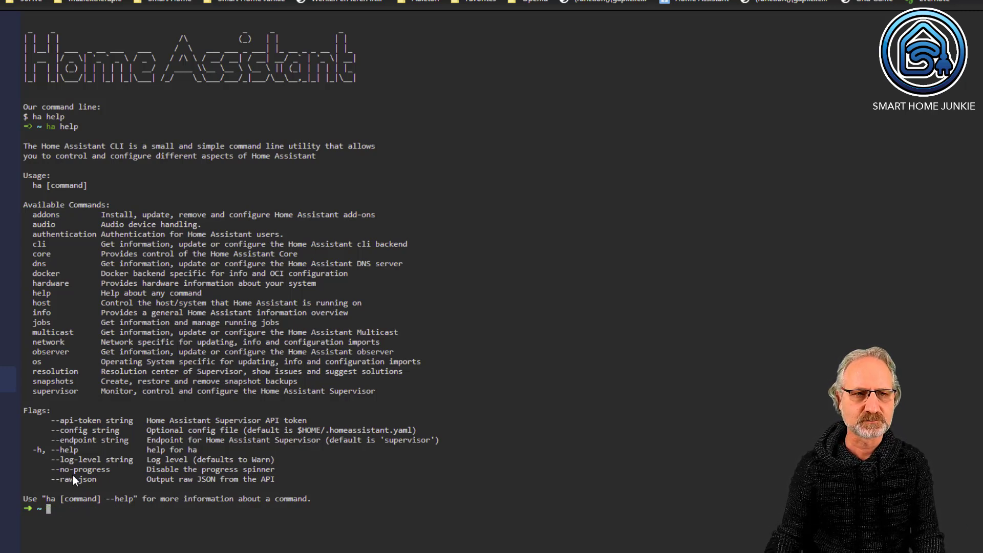